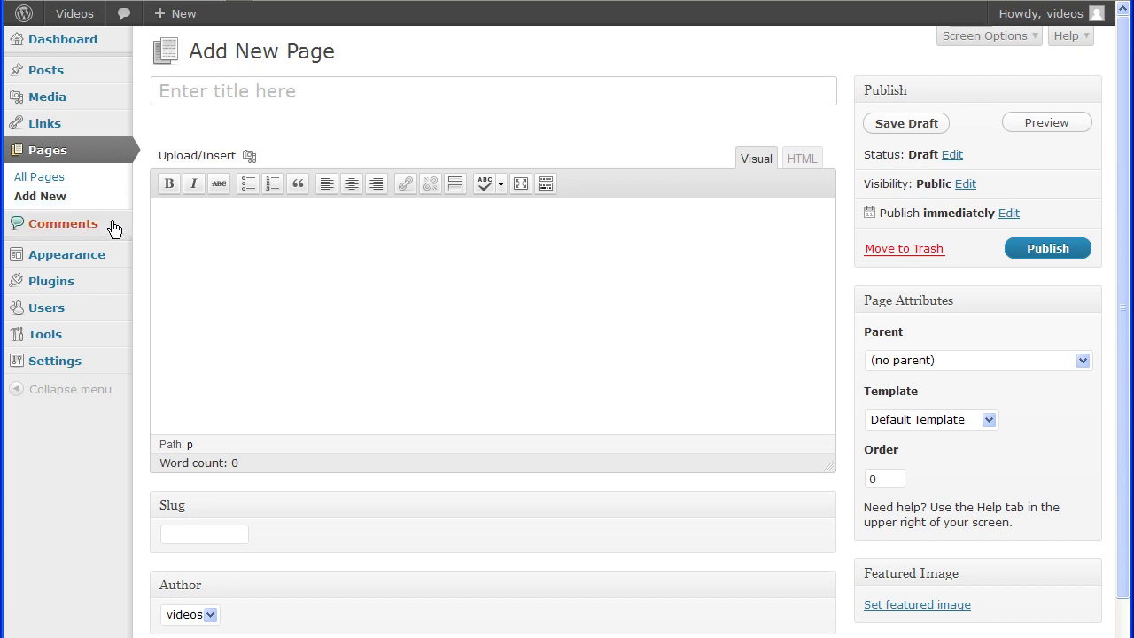
# Step: Show the Discussion and Custom Fields boxes on the page editing screen through the screen options
pyautogui.moveTo(111, 257)
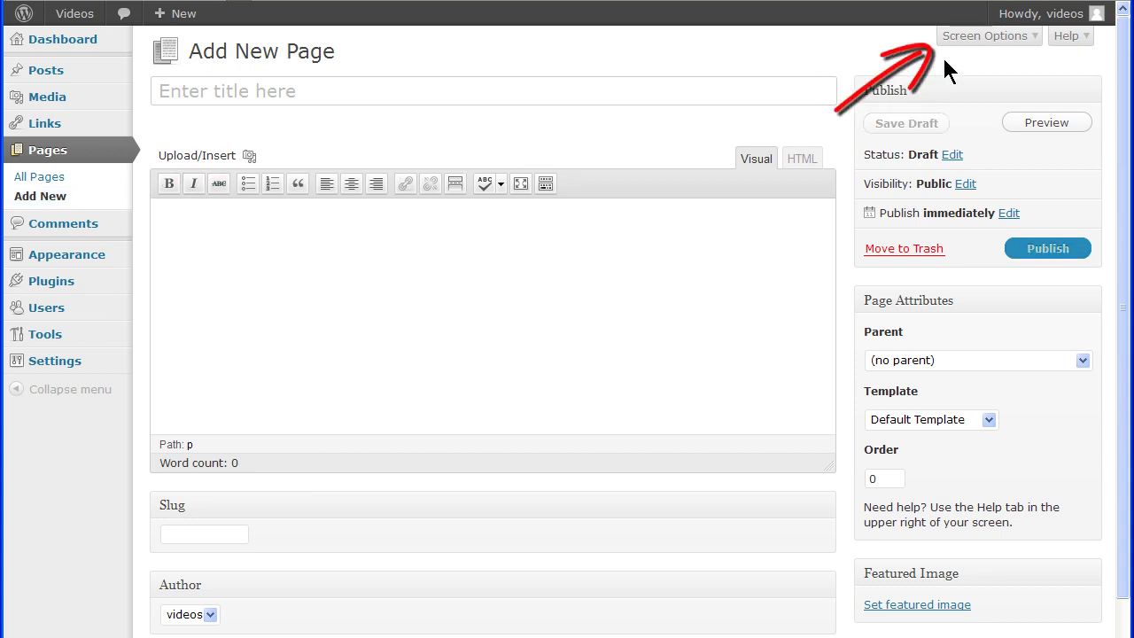
pyautogui.click(961, 39)
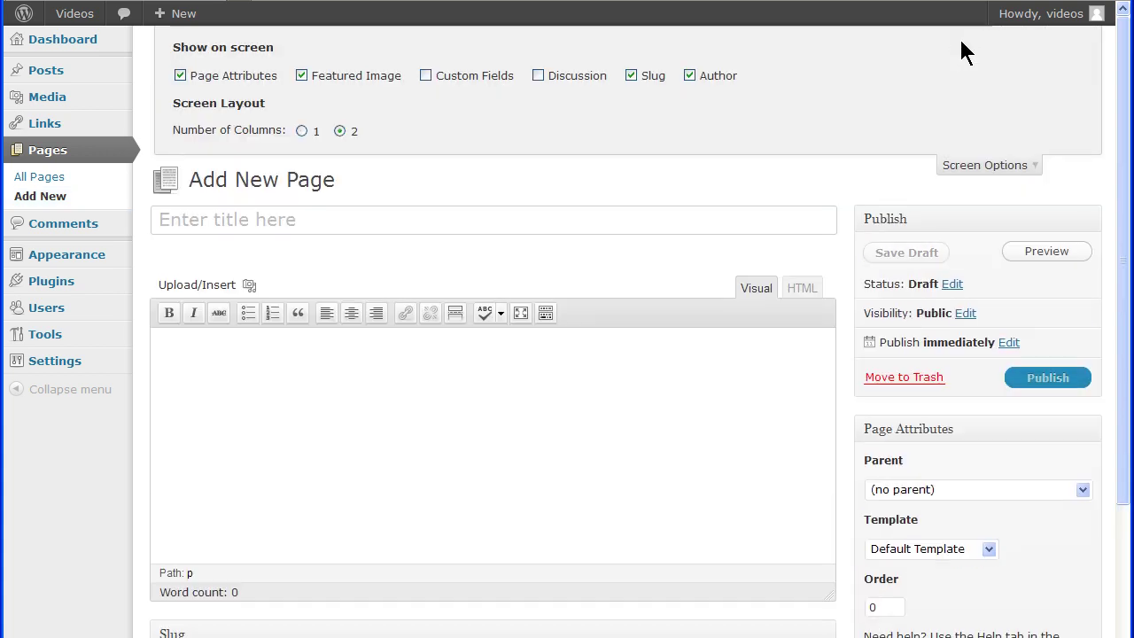
pyautogui.click(537, 75)
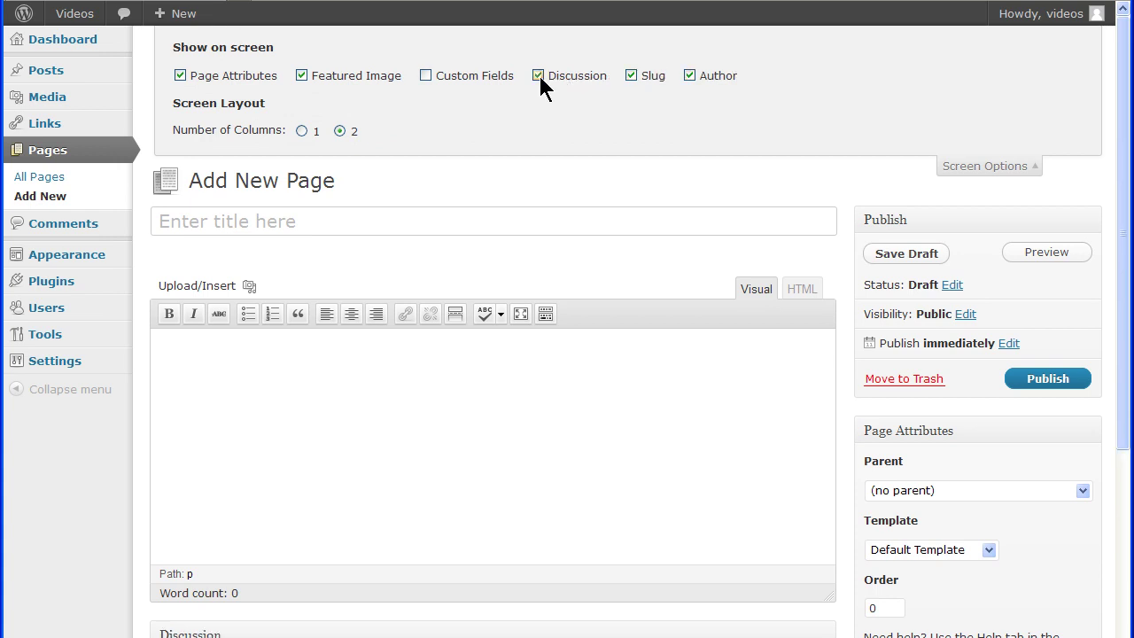
pyautogui.click(425, 76)
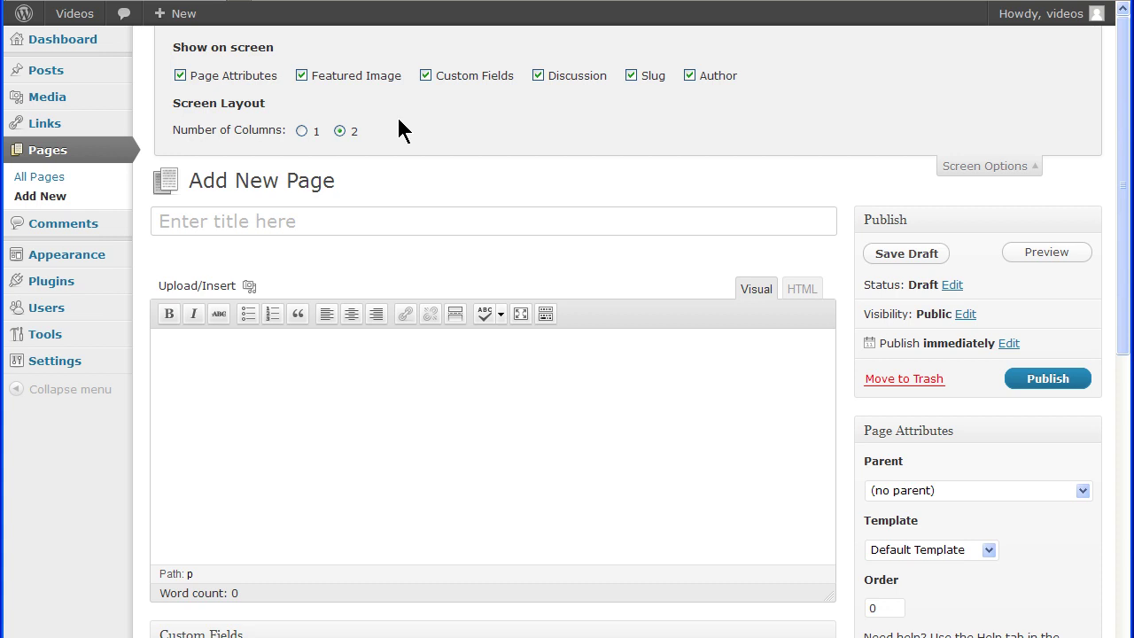
pyautogui.click(945, 166)
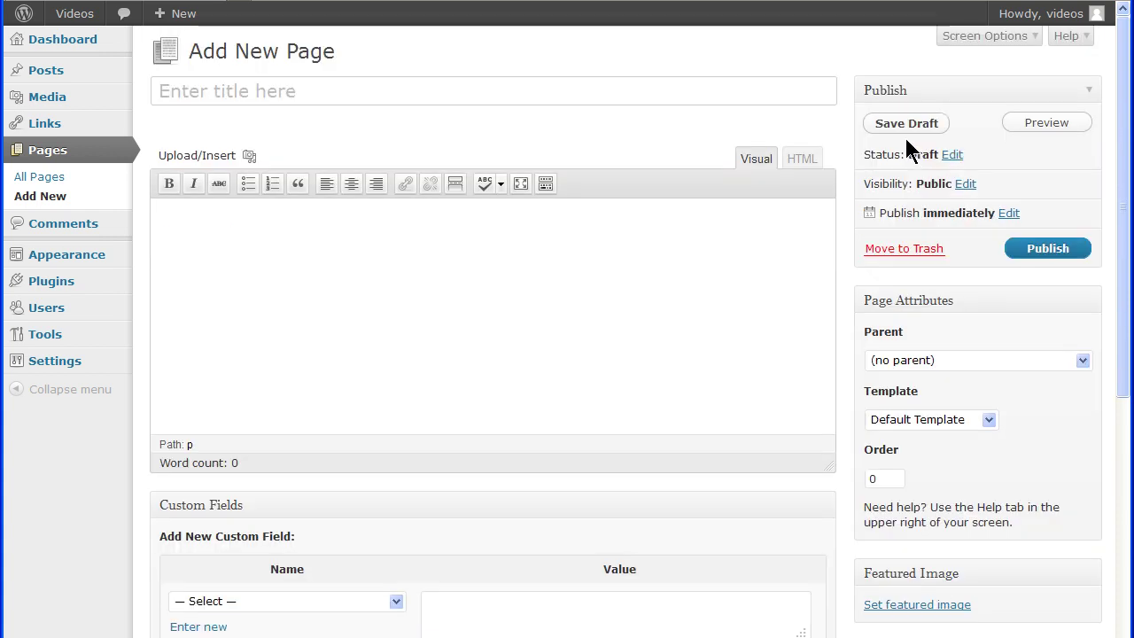
# Step: Collapse and re-expand the Publish box and the Page Attributes box
pyautogui.click(944, 91)
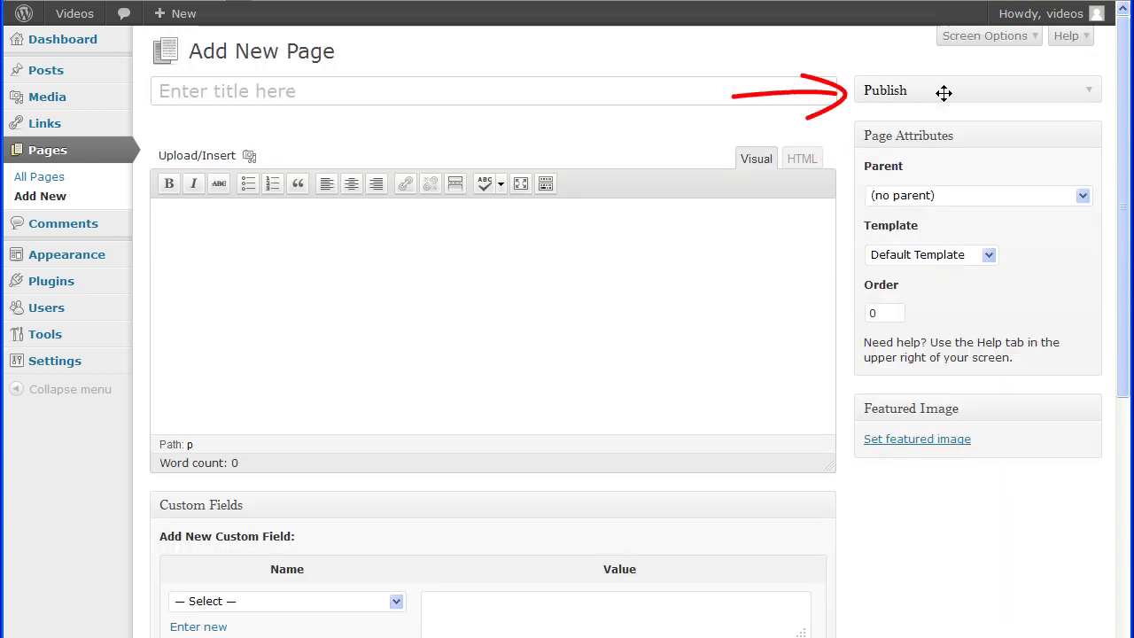
pyautogui.click(944, 91)
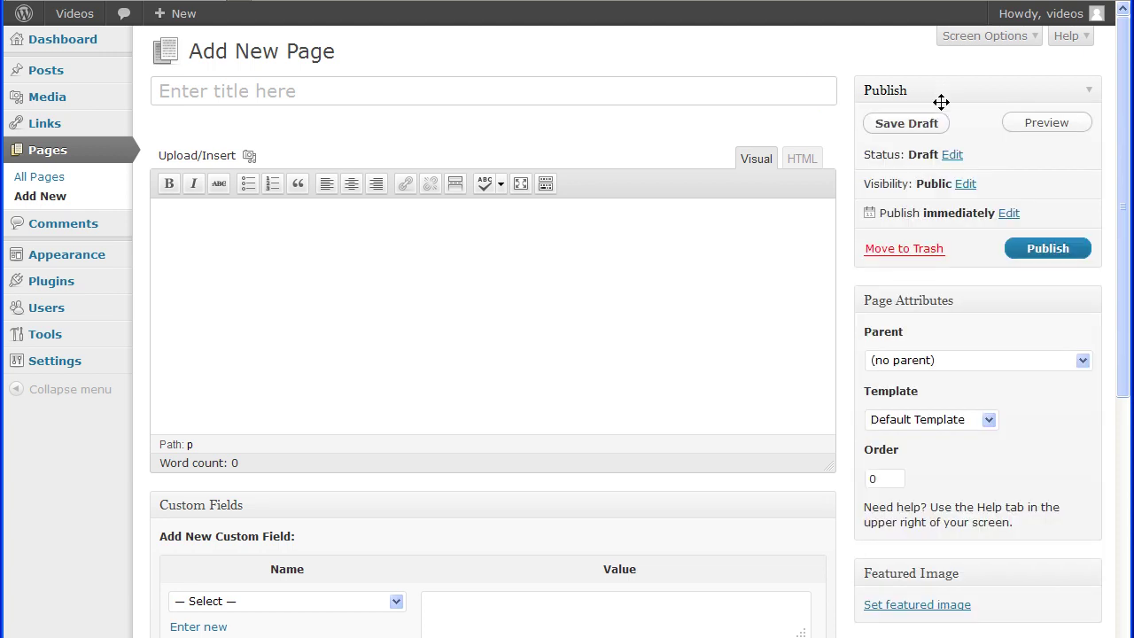
pyautogui.click(966, 300)
pyautogui.moveTo(965, 300)
pyautogui.mouseDown()
pyautogui.moveTo(883, 293)
pyautogui.moveTo(889, 387)
pyautogui.moveTo(926, 466)
pyautogui.moveTo(936, 388)
pyautogui.moveTo(871, 296)
pyautogui.moveTo(942, 334)
pyautogui.moveTo(798, 471)
pyautogui.moveTo(721, 507)
pyautogui.moveTo(894, 466)
pyautogui.moveTo(962, 417)
pyautogui.moveTo(949, 302)
pyautogui.mouseUp()
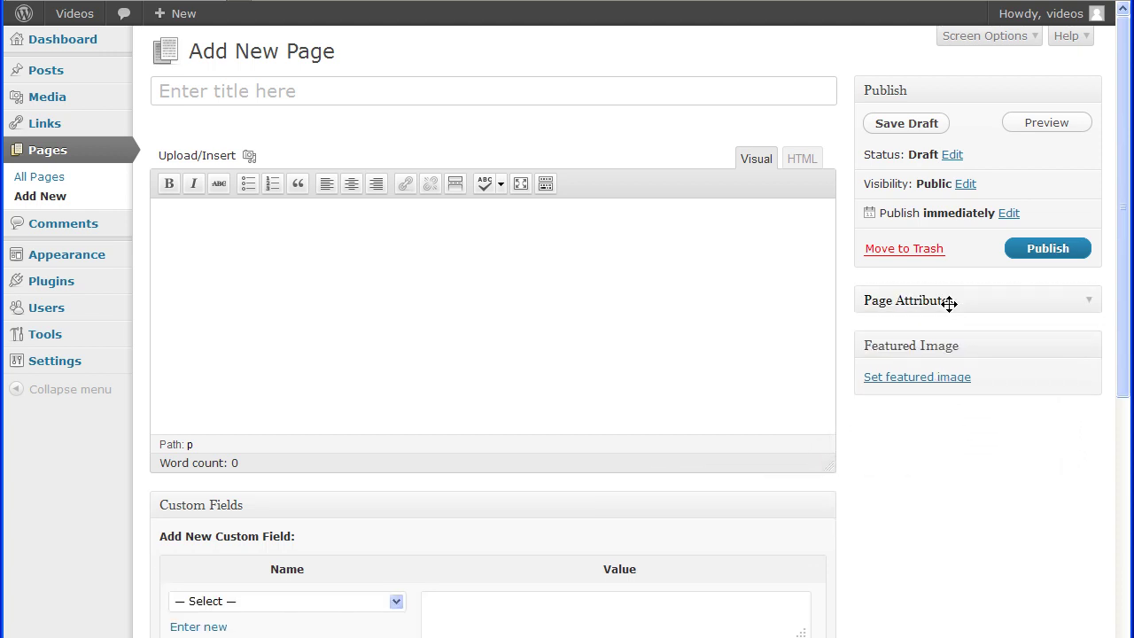
pyautogui.click(951, 301)
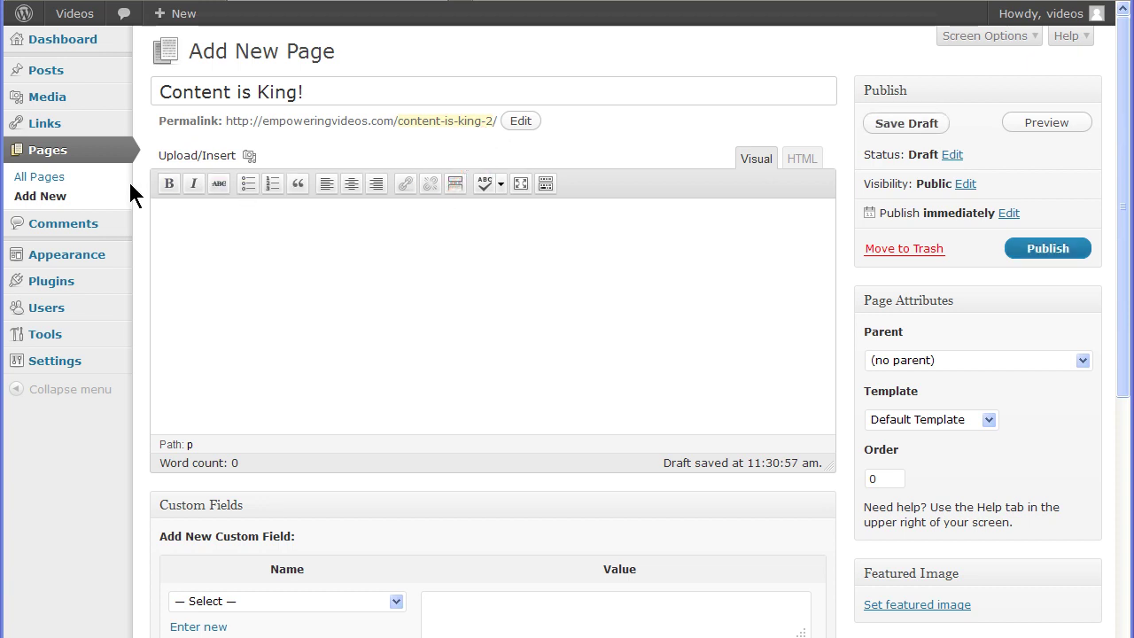
# Step: Permanently delete the trashed page "Content is King!" from the list of all pages
pyautogui.click(106, 182)
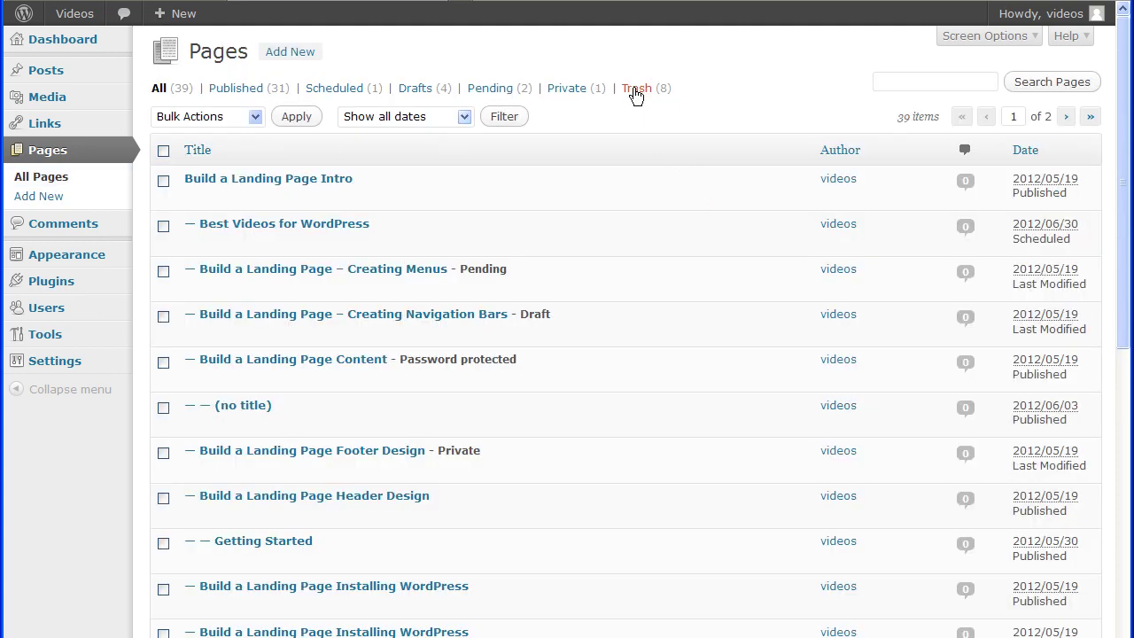
pyautogui.click(634, 89)
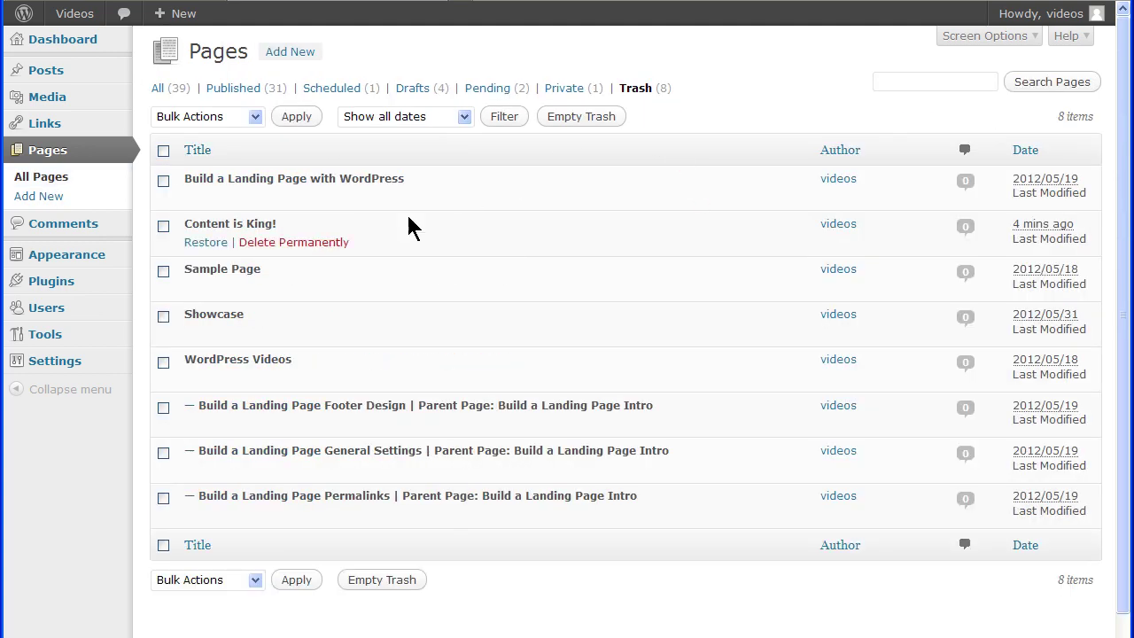
pyautogui.click(260, 249)
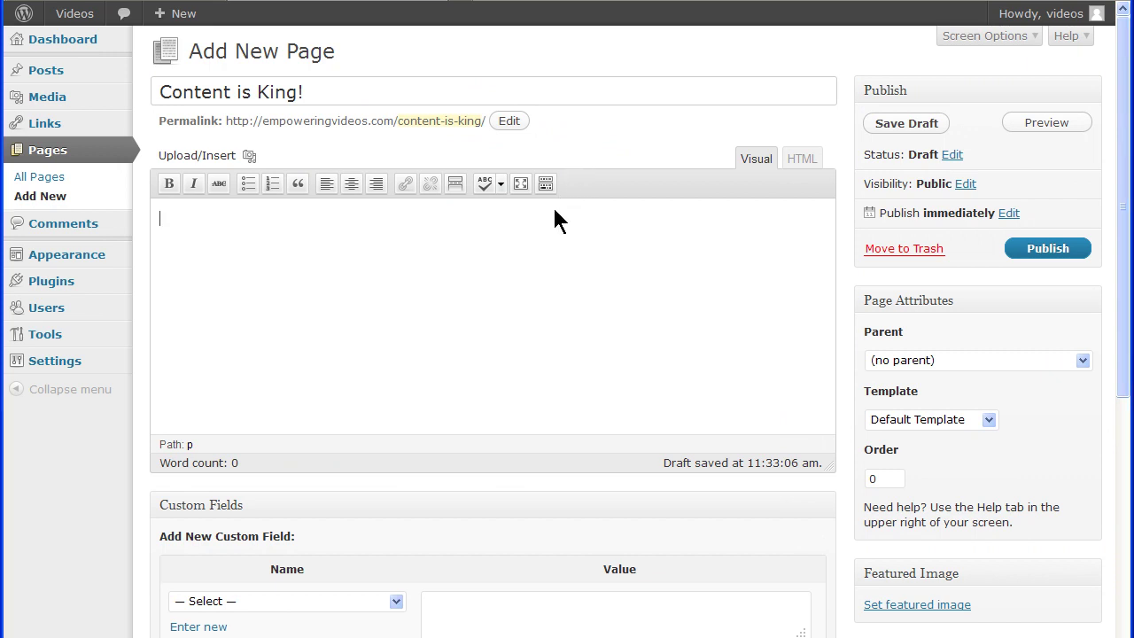
# Step: Fill the "Content is King!" page body with the text starting "Content is King" is a current meme when organizing or building a website
pyautogui.write('"Content is King" is a current meme when organizing or building a website.  Text content is particularly important for search engine placement. Without original text content, most search engines will be unable to match search terms to the content of a site.  The phrase can be interpreted to mean that - without original and desirable content, or consideration for the rights and commercial interests of content creators - any media venture is likely to fail through lack of appealing content, regardless of other design factors.  Content can mean any creative work, such as text, graphics, images or video.')
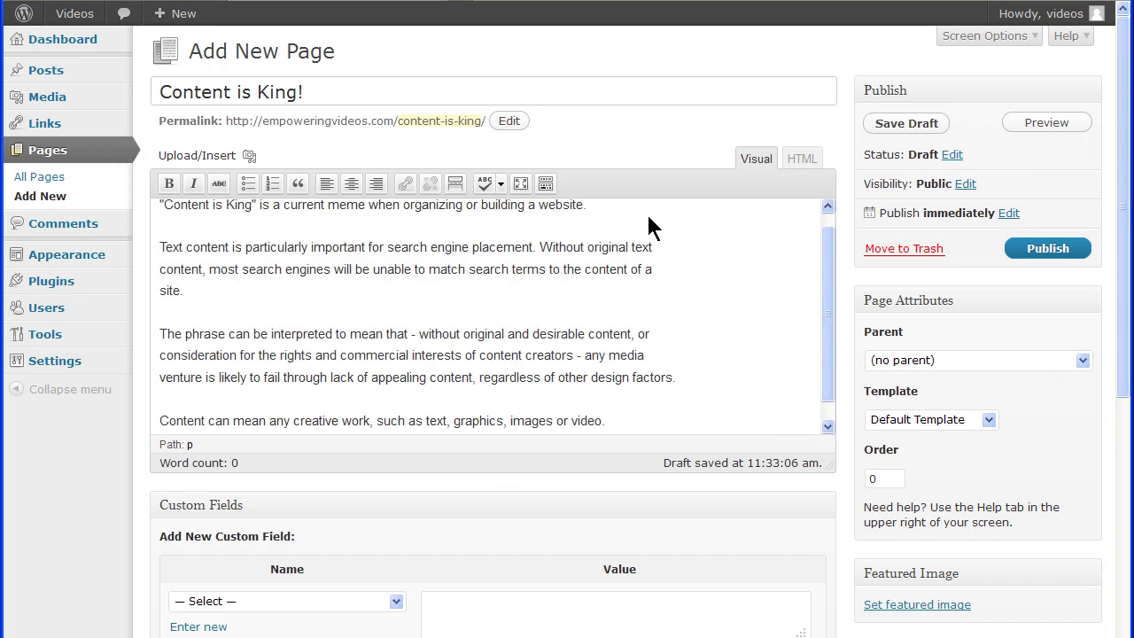
pyautogui.moveTo(827, 242); pyautogui.dragTo(829, 229)
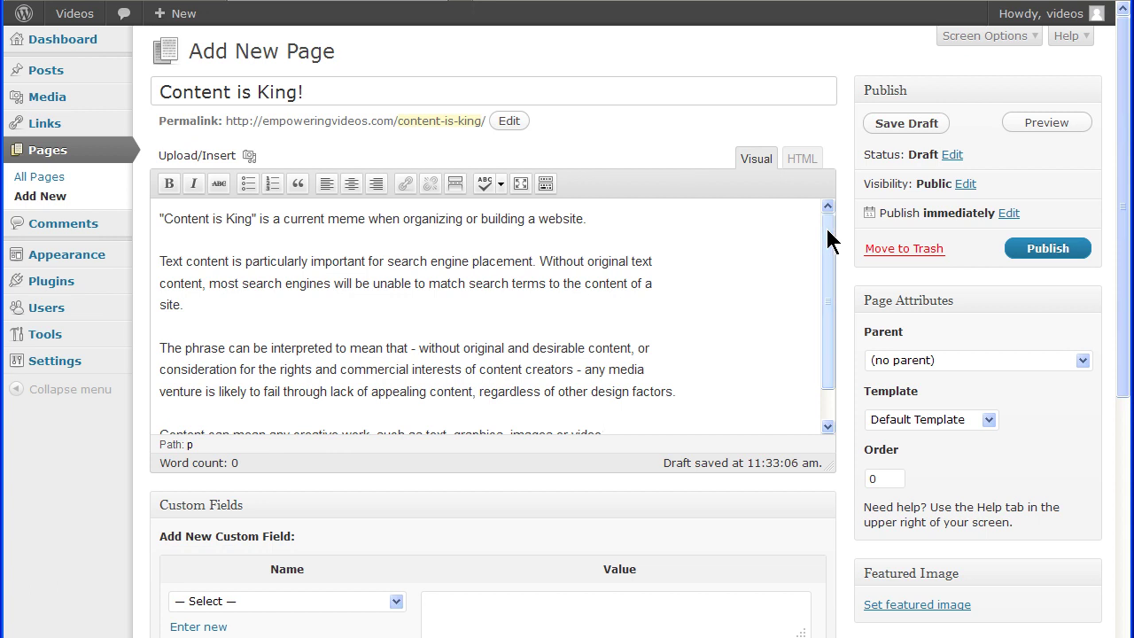
# Step: Show the second row of formatting tools and enlarge the editing area until the whole text fits
pyautogui.click(546, 182)
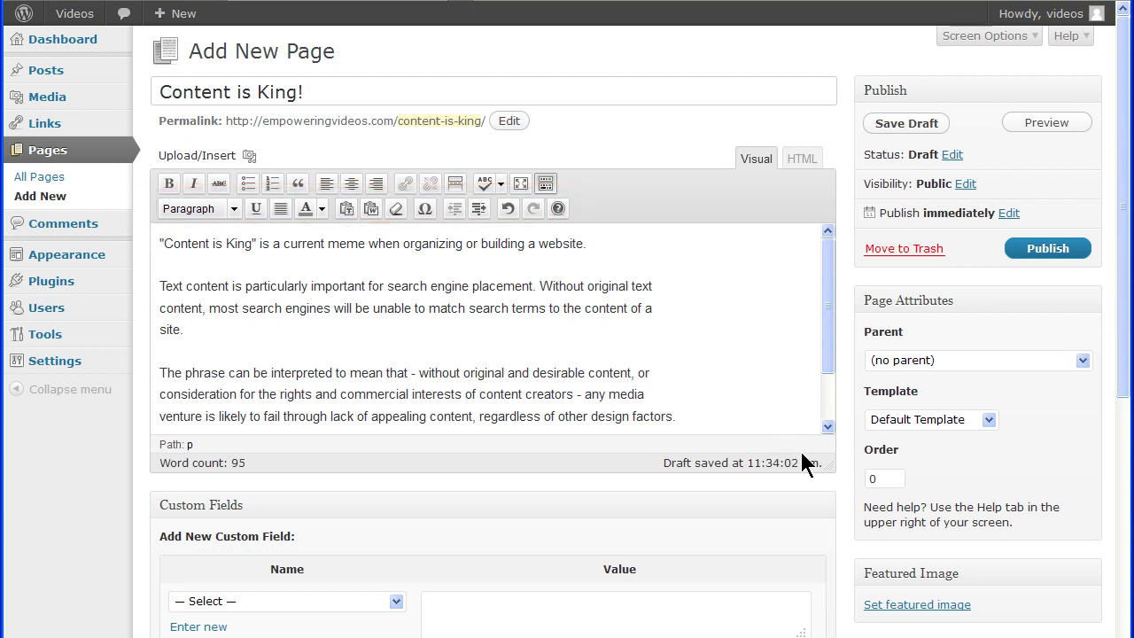
pyautogui.moveTo(832, 464)
pyautogui.mouseDown()
pyautogui.moveTo(849, 552)
pyautogui.moveTo(814, 368)
pyautogui.moveTo(819, 523)
pyautogui.mouseUp()
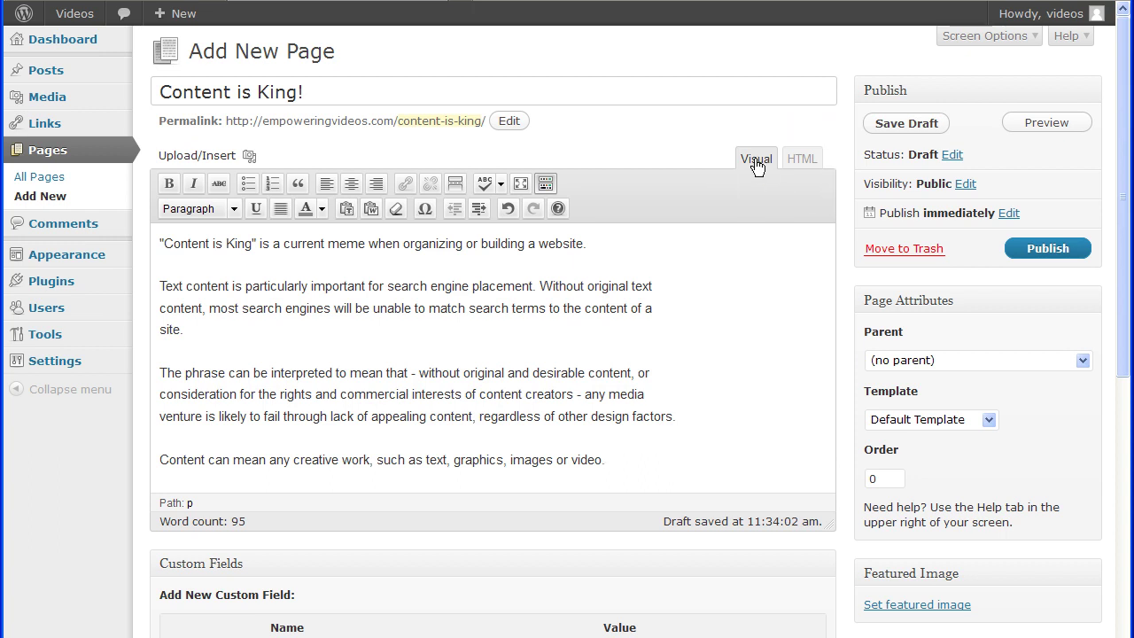
# Step: Compare the page text in the HTML and Visual editing modes, ending in Visual mode
pyautogui.click(801, 161)
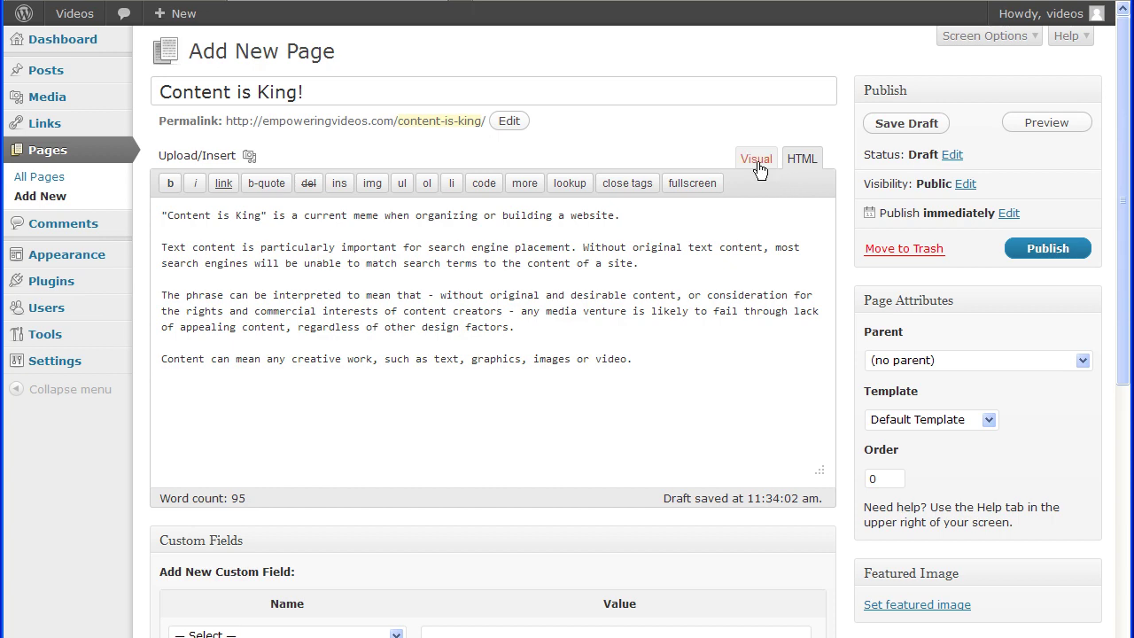
pyautogui.click(758, 167)
pyautogui.click(801, 163)
pyautogui.click(756, 161)
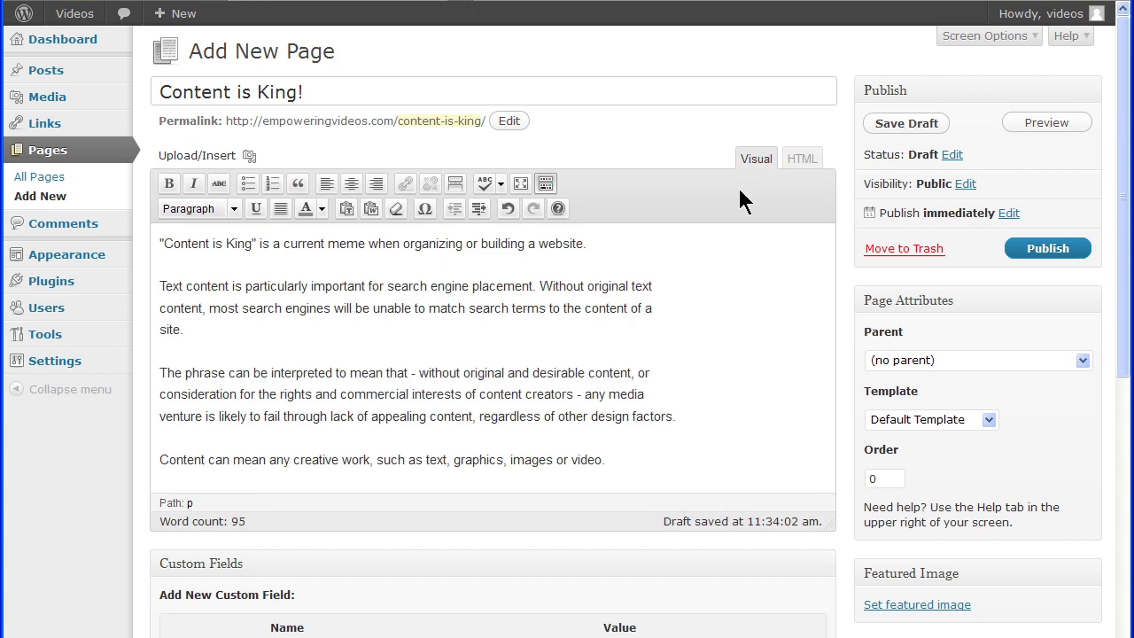
# Step: Look at the fullscreen writing mode and its Rich Editor Help, and return to the normal editor
pyautogui.click(520, 182)
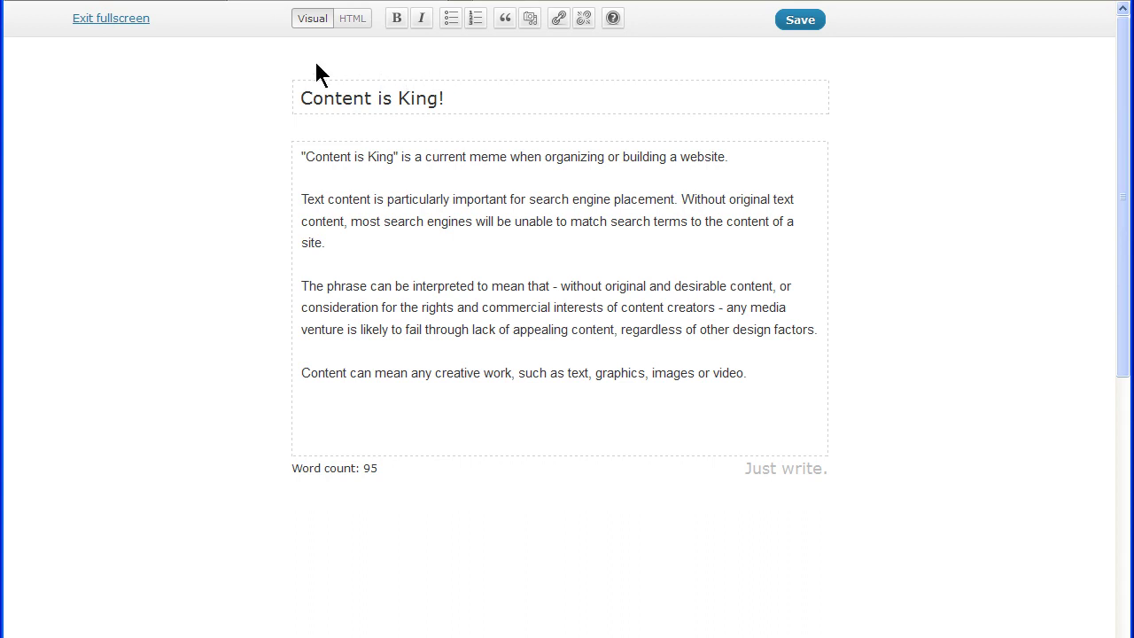
pyautogui.click(616, 18)
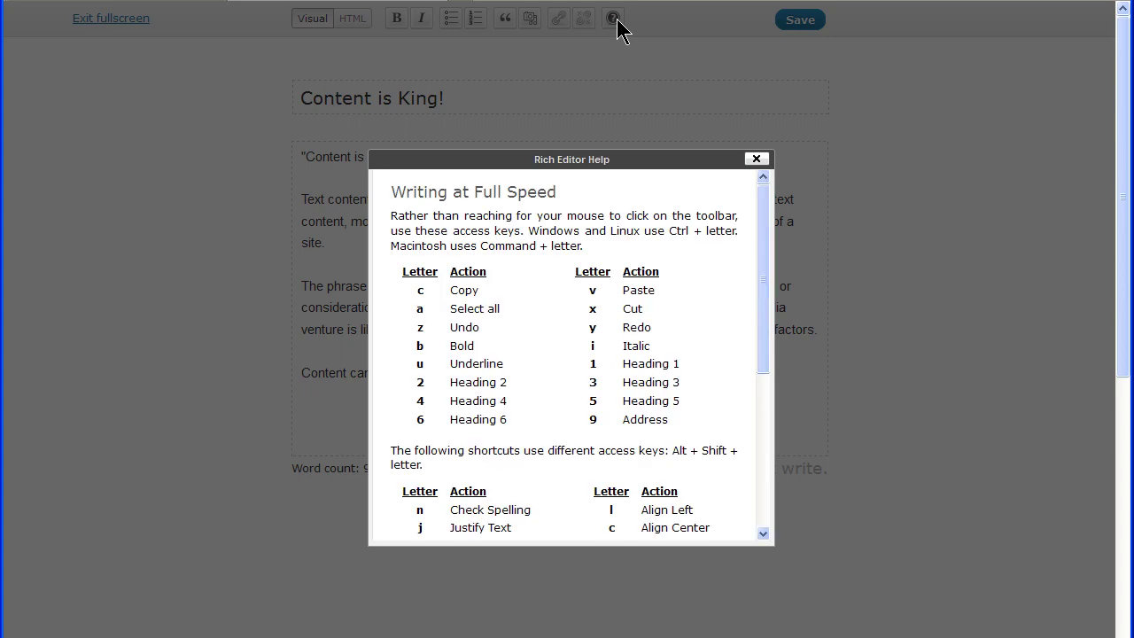
pyautogui.click(756, 161)
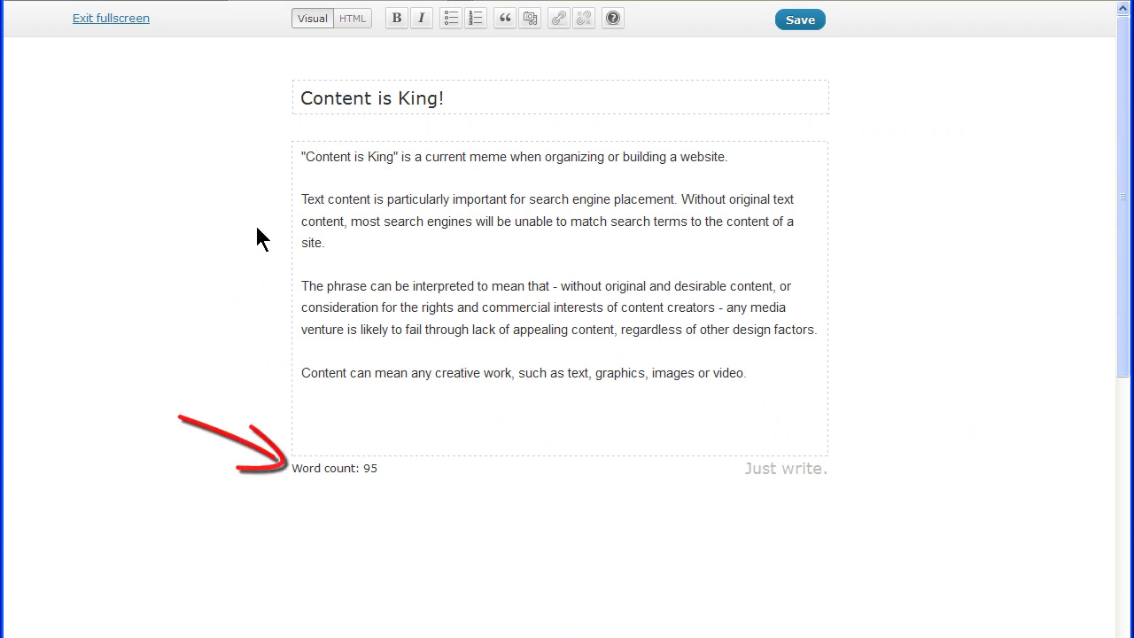
pyautogui.click(309, 21)
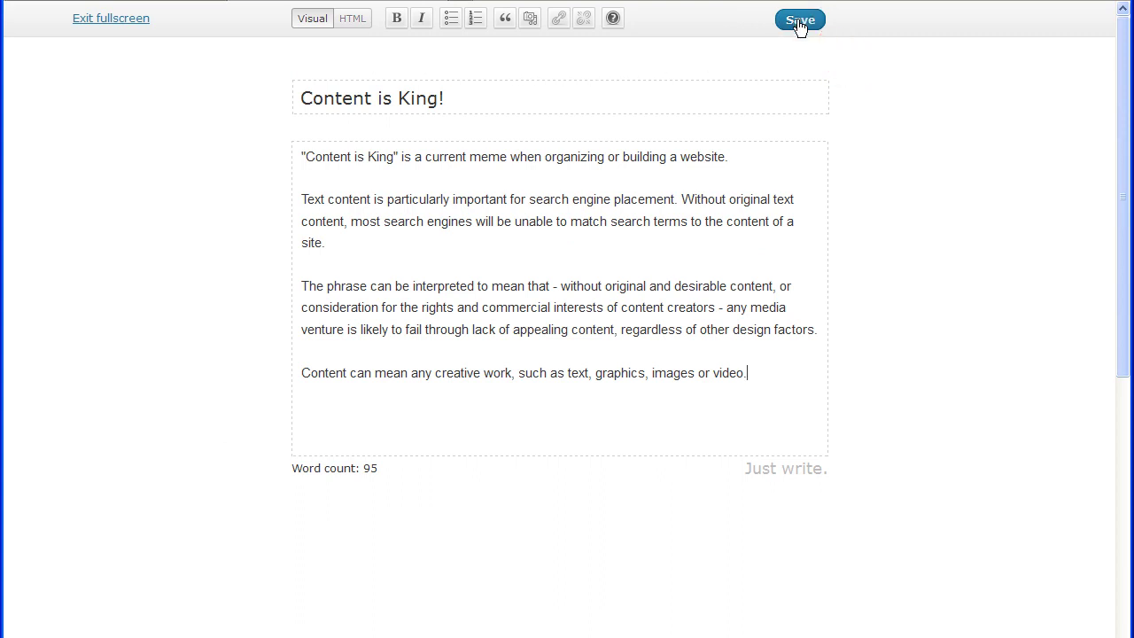
pyautogui.click(118, 19)
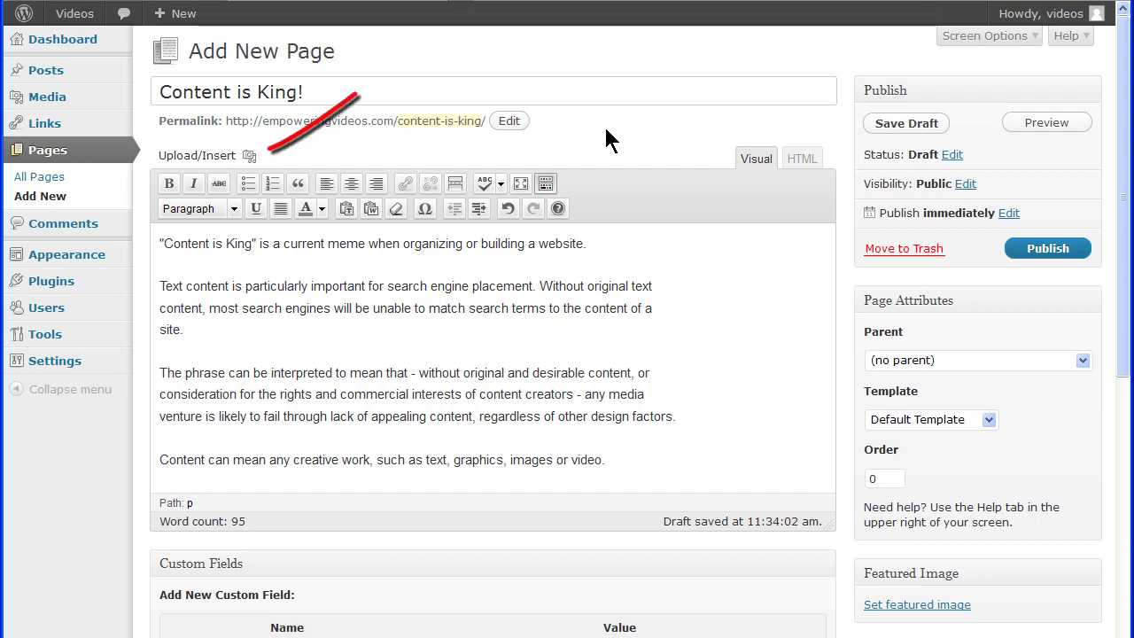
# Step: View the Add Media options for the page and close them without adding a file
pyautogui.click(251, 157)
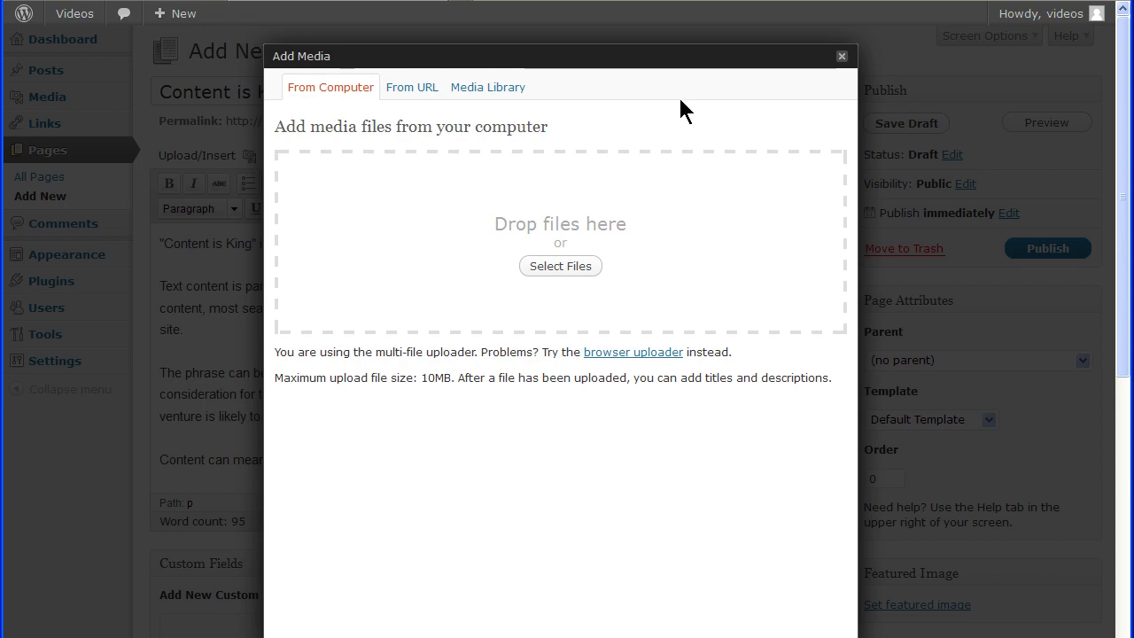
pyautogui.click(841, 57)
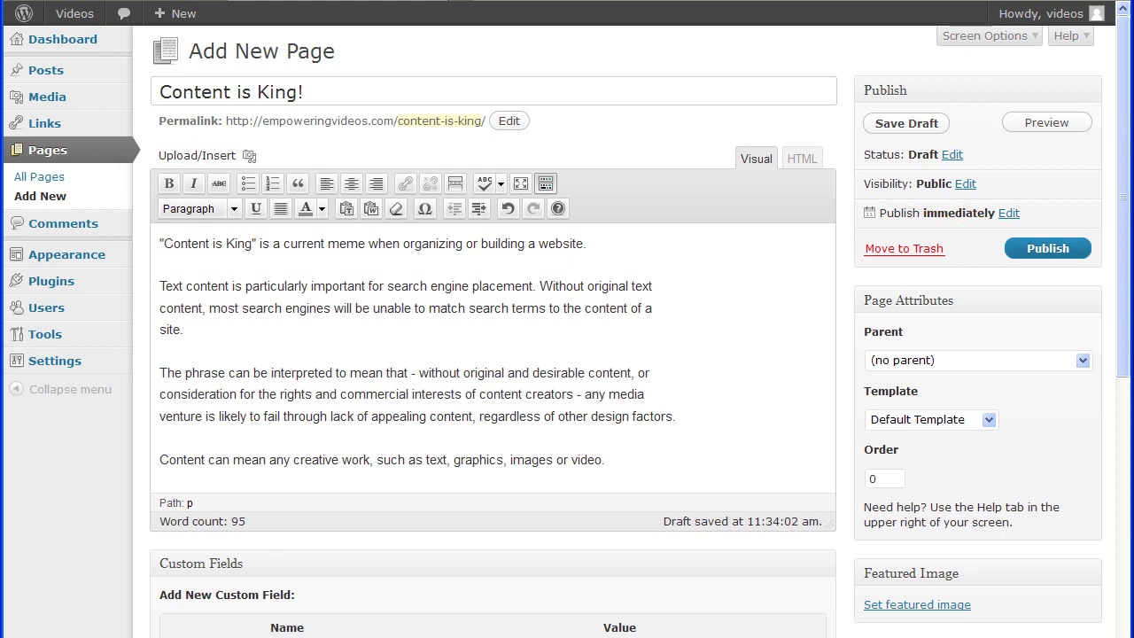
# Step: Save the "Content is King!" page as a draft and publish it
pyautogui.click(920, 126)
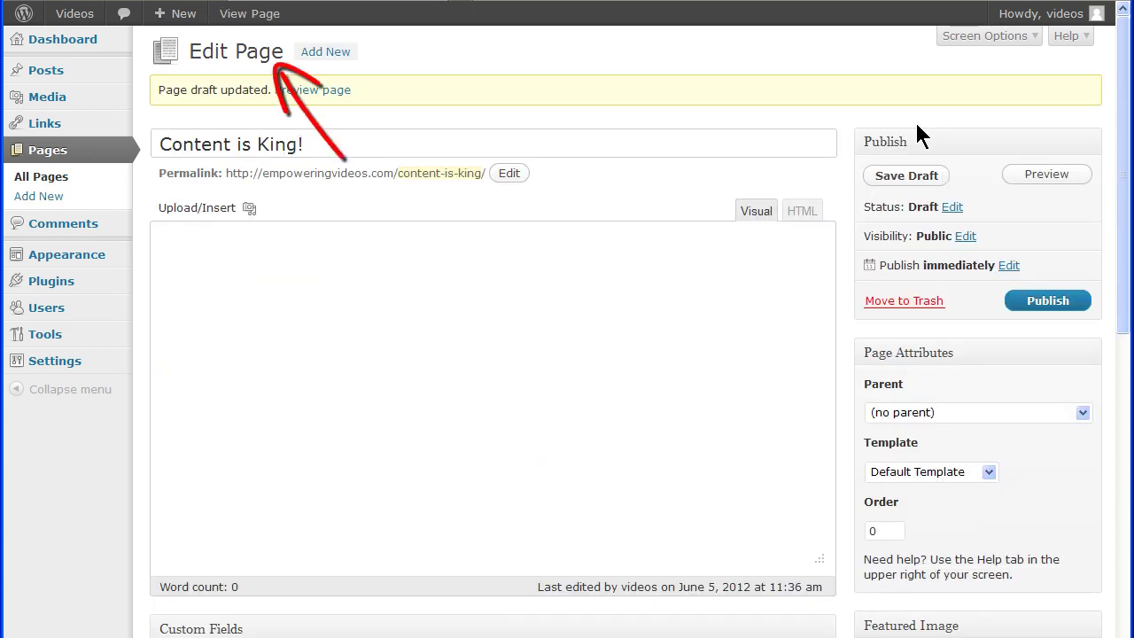
pyautogui.click(1047, 302)
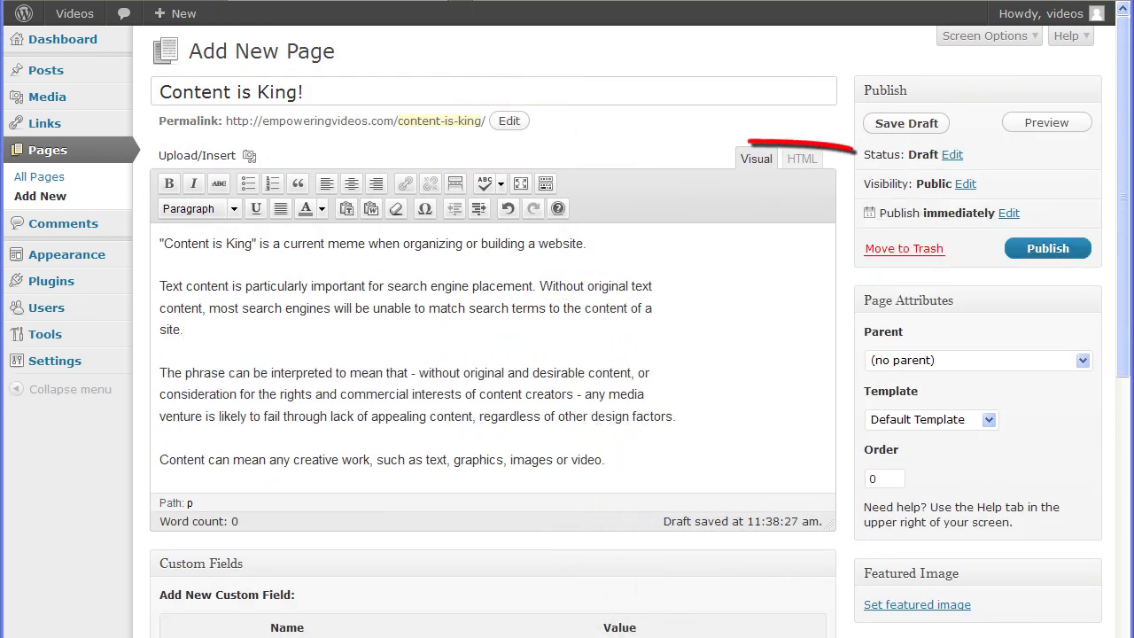
# Step: Try the Pending Review status for the page, switch back to Draft and cancel the status edit
pyautogui.click(952, 154)
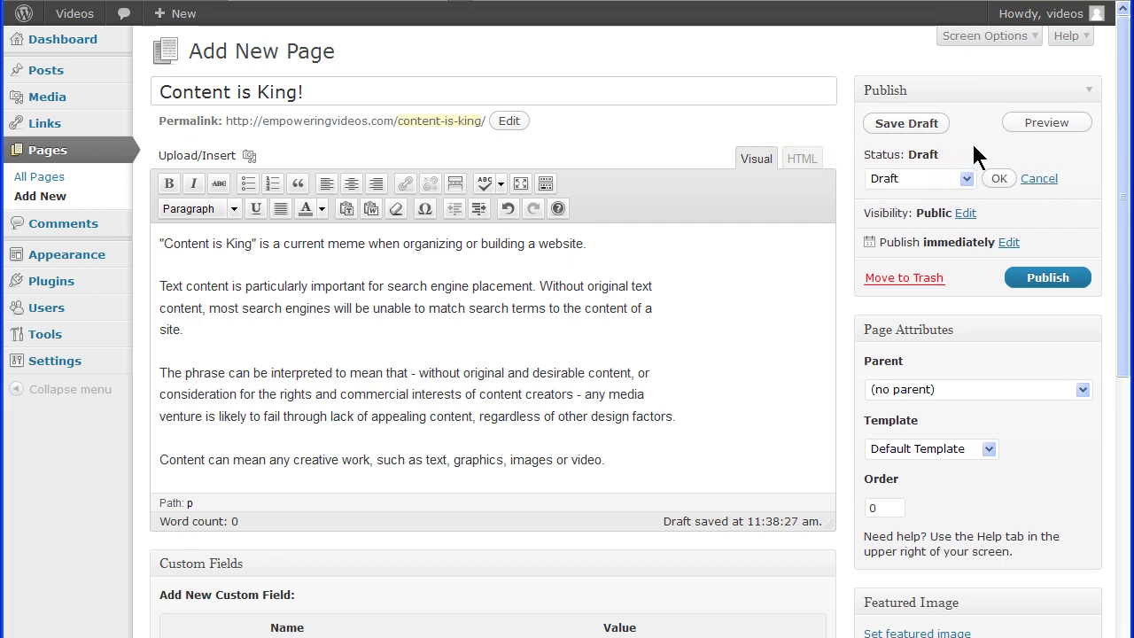
pyautogui.click(968, 178)
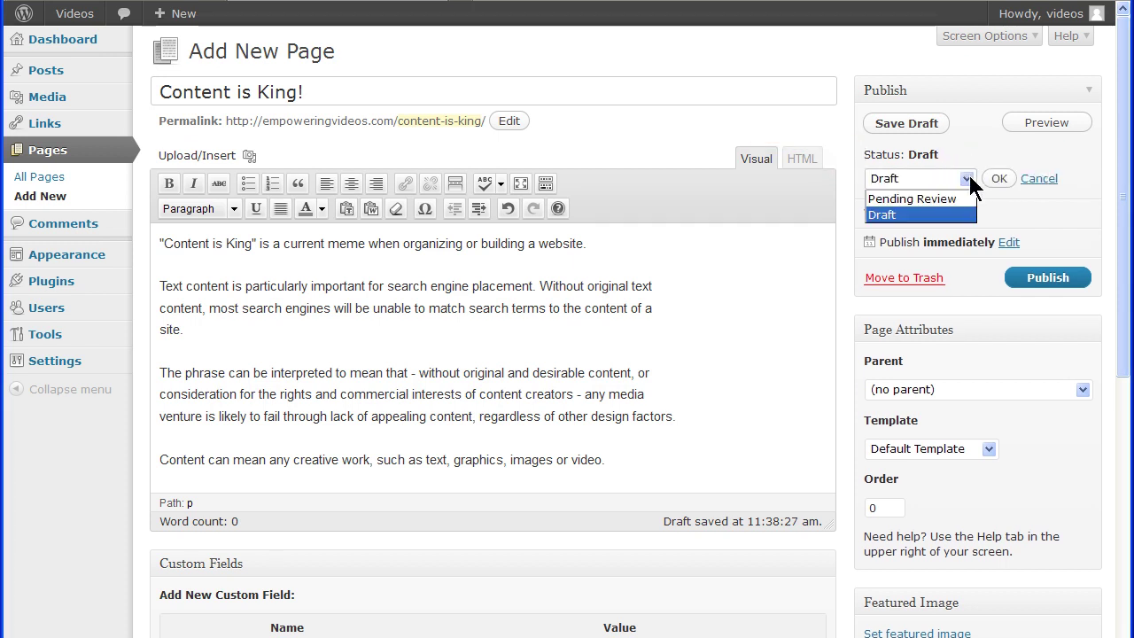
pyautogui.click(968, 178)
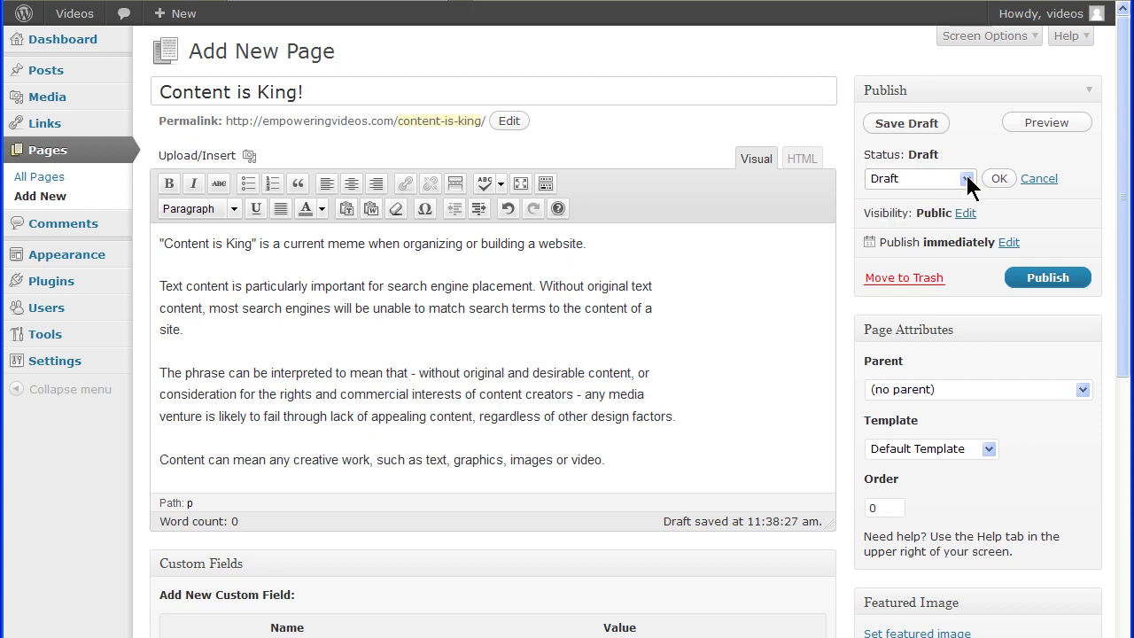
pyautogui.click(968, 178)
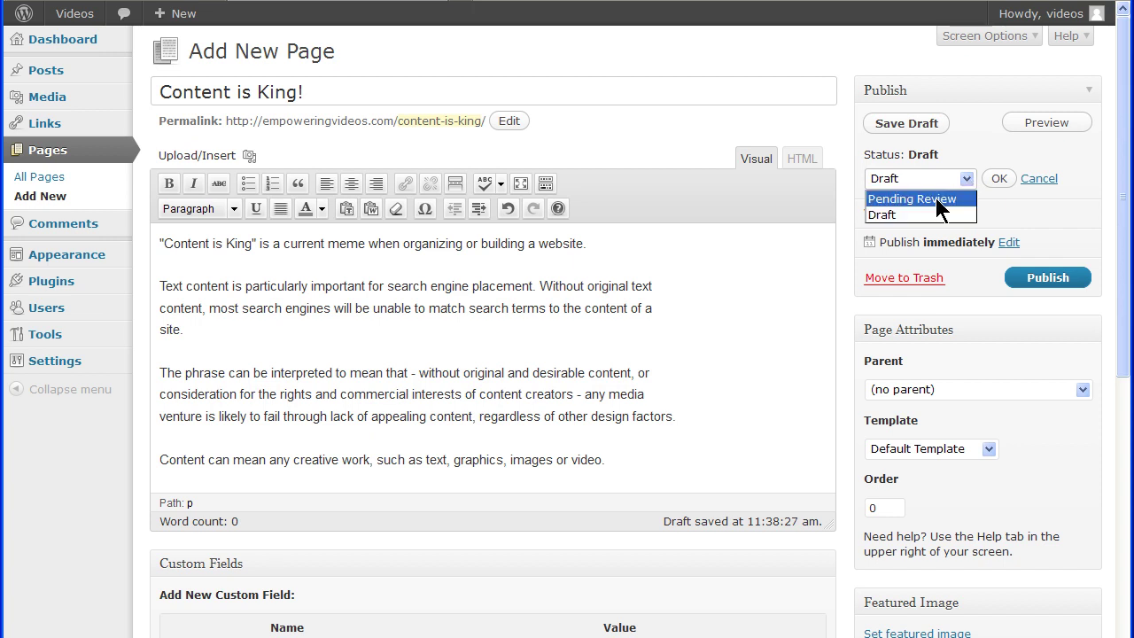
pyautogui.click(935, 198)
pyautogui.click(965, 180)
pyautogui.click(906, 216)
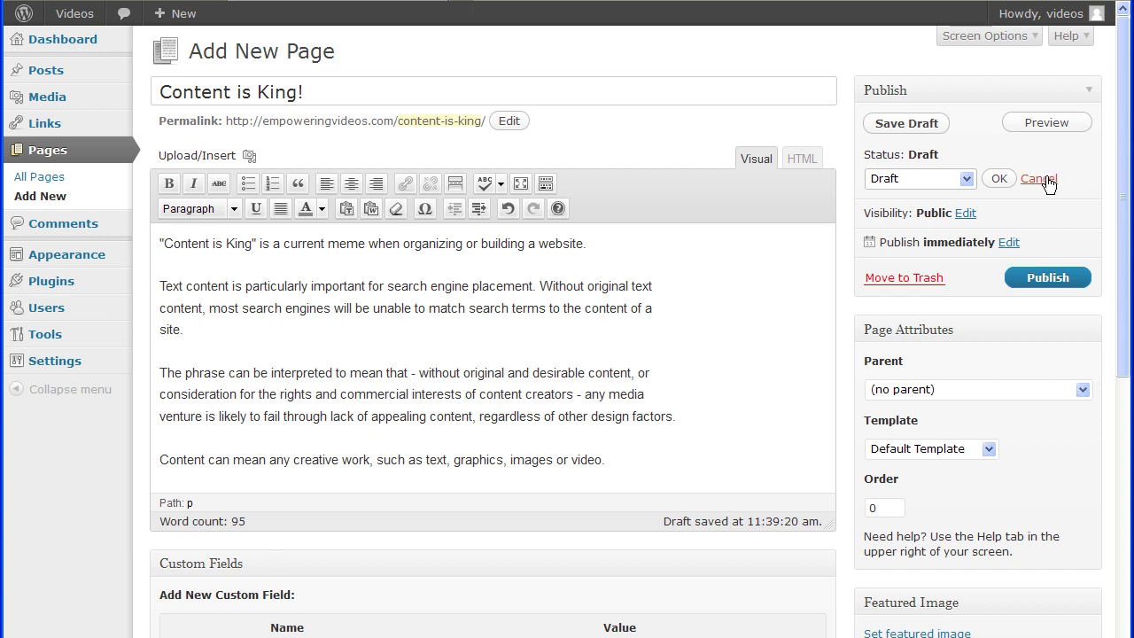
pyautogui.click(1041, 178)
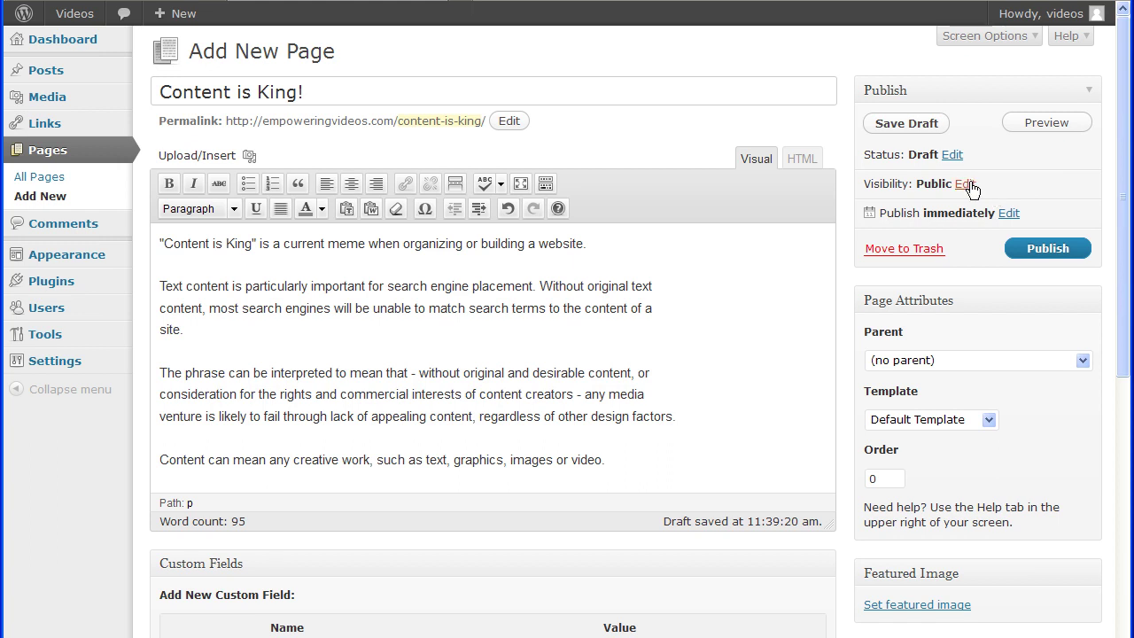
# Step: Try the Password protected and Private visibility options for the page and cancel the visibility edit
pyautogui.click(969, 185)
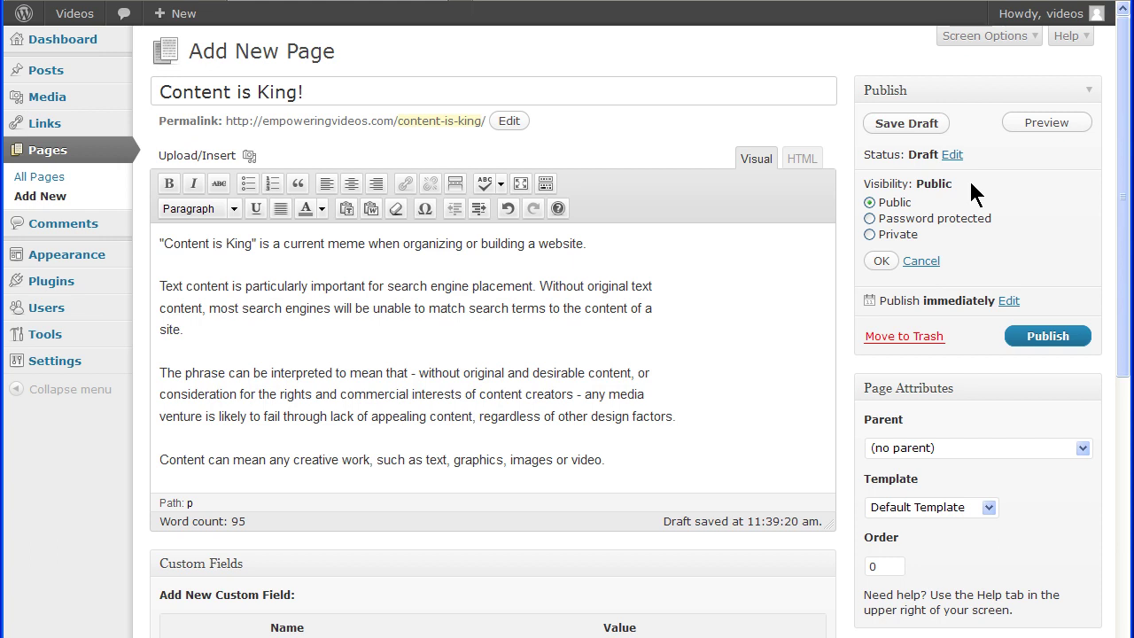
pyautogui.click(871, 217)
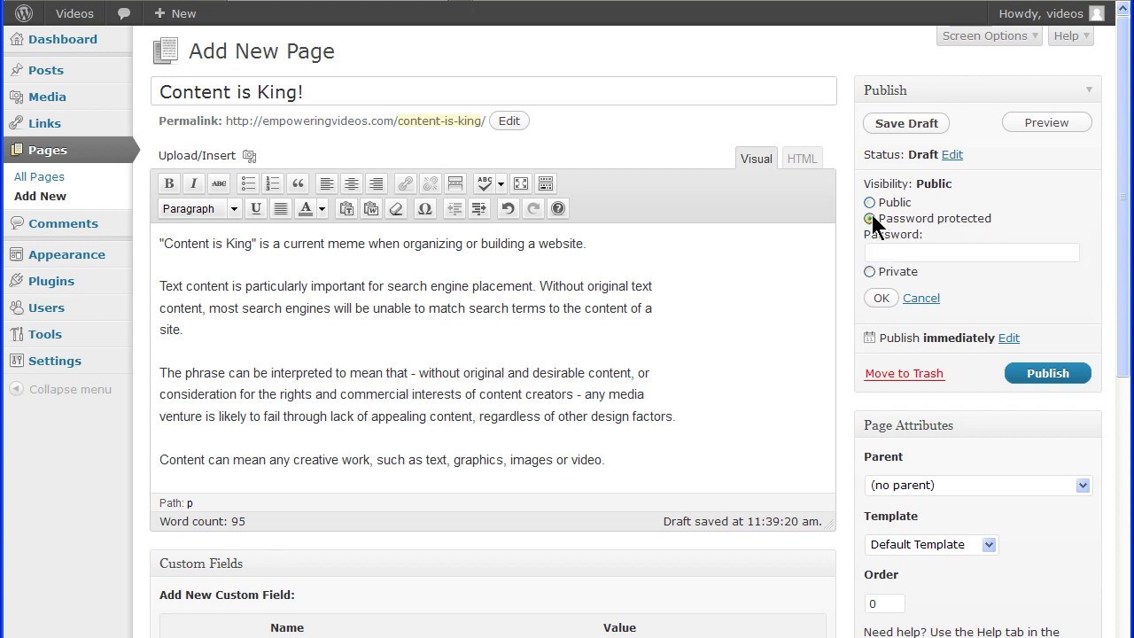
pyautogui.click(932, 250)
pyautogui.click(869, 272)
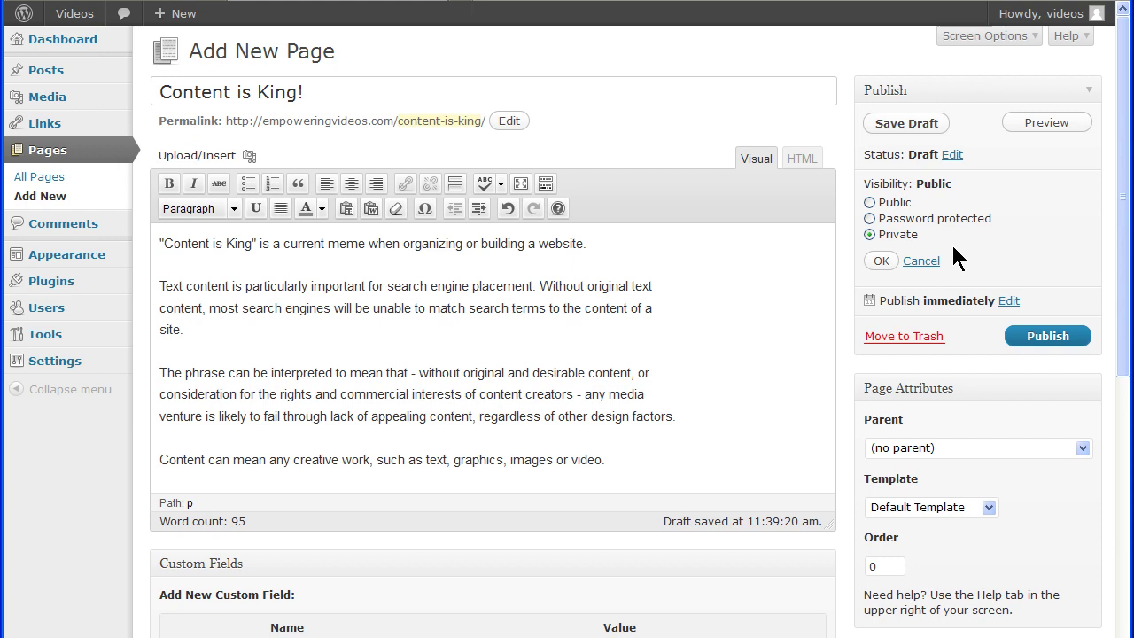
pyautogui.click(923, 262)
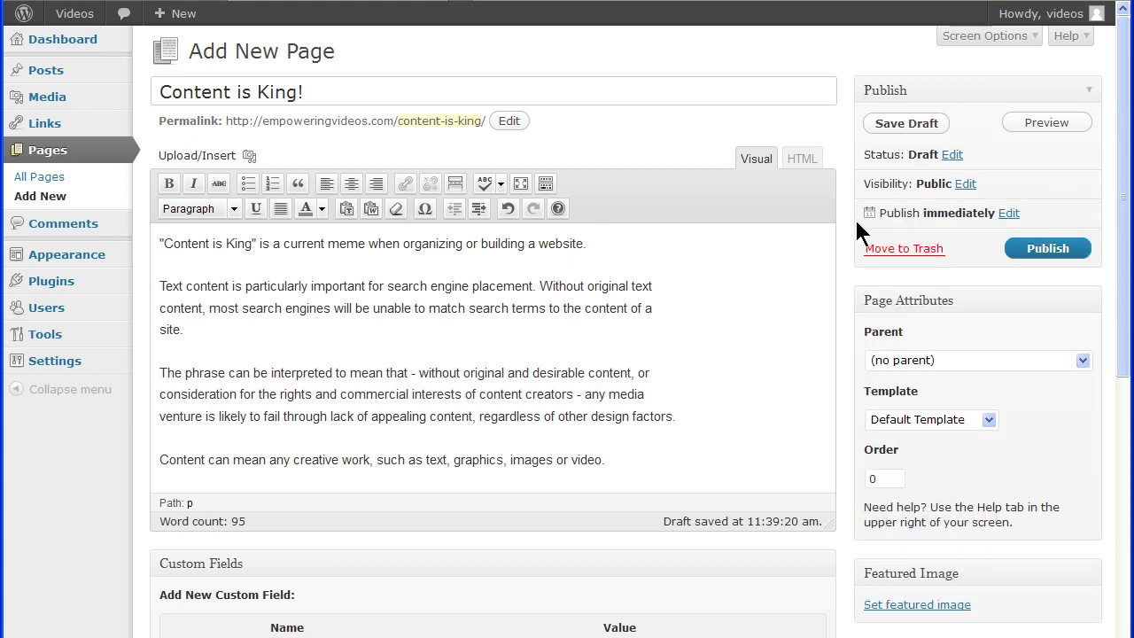
# Step: Try scheduling the page's publish date for 07-Jul, day 4, and cancel the date edit
pyautogui.click(1008, 214)
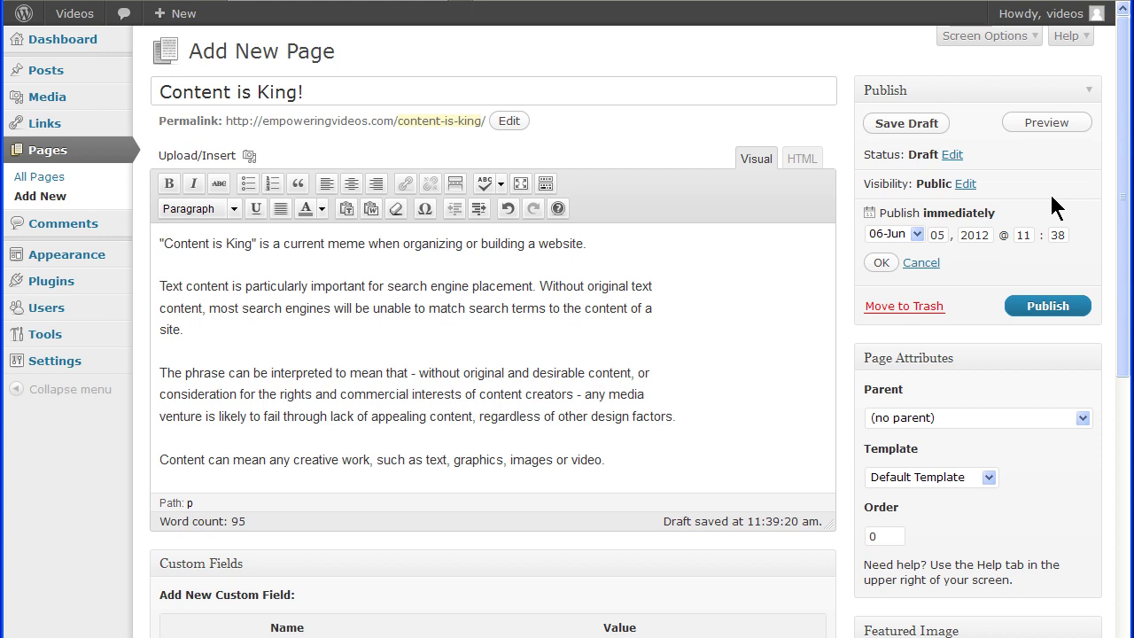
pyautogui.click(917, 232)
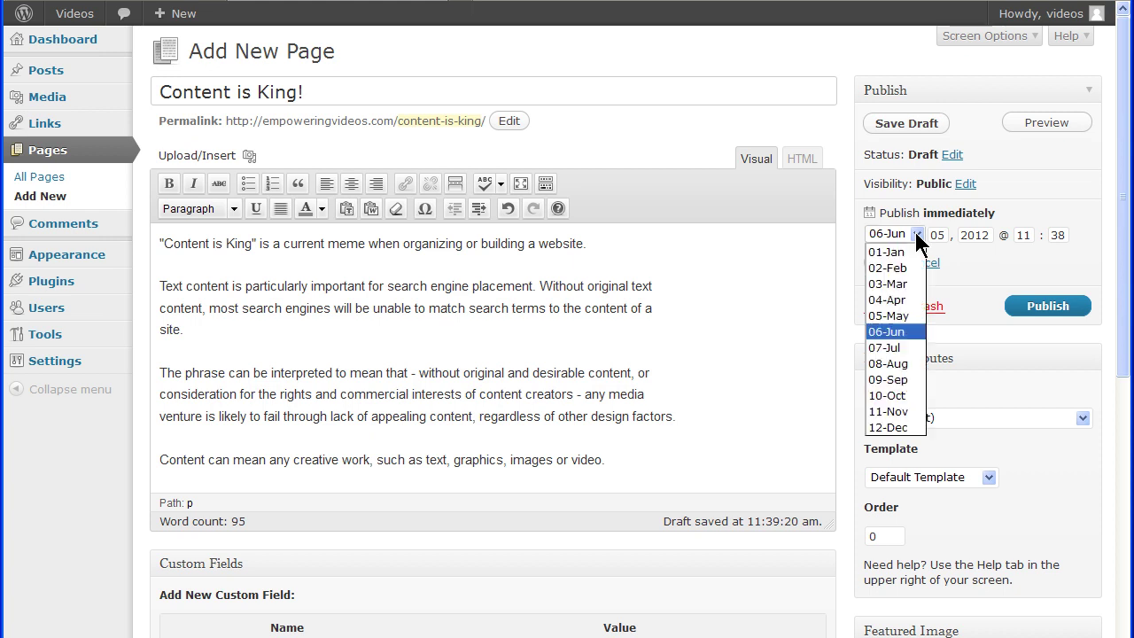
pyautogui.click(885, 347)
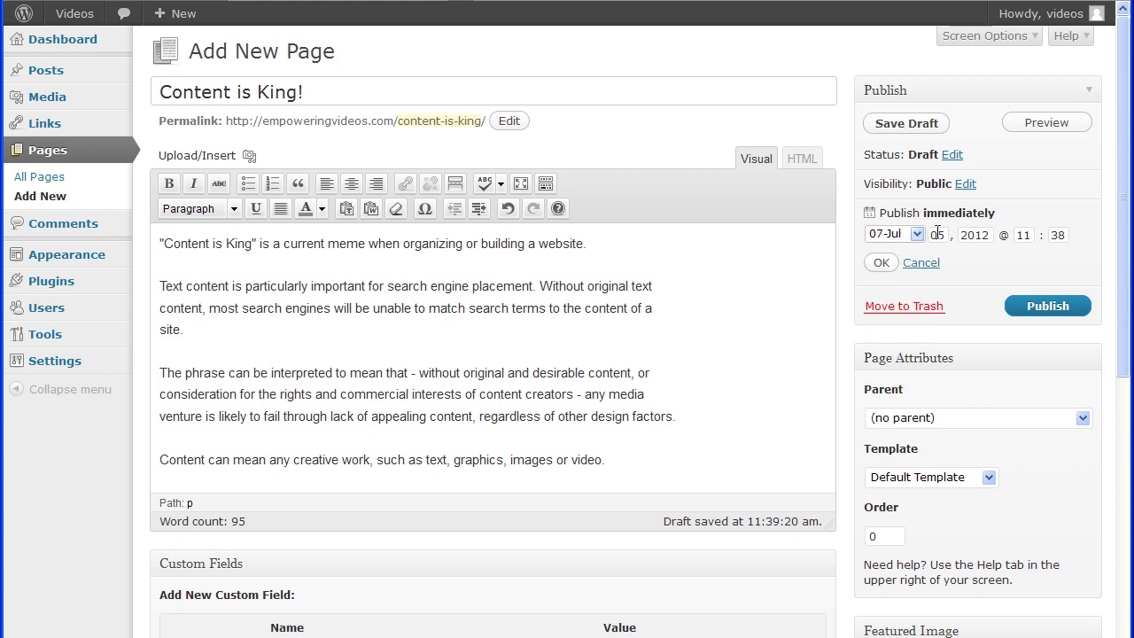
pyautogui.moveTo(936, 235); pyautogui.dragTo(946, 232)
pyautogui.write('4')
pyautogui.click(921, 263)
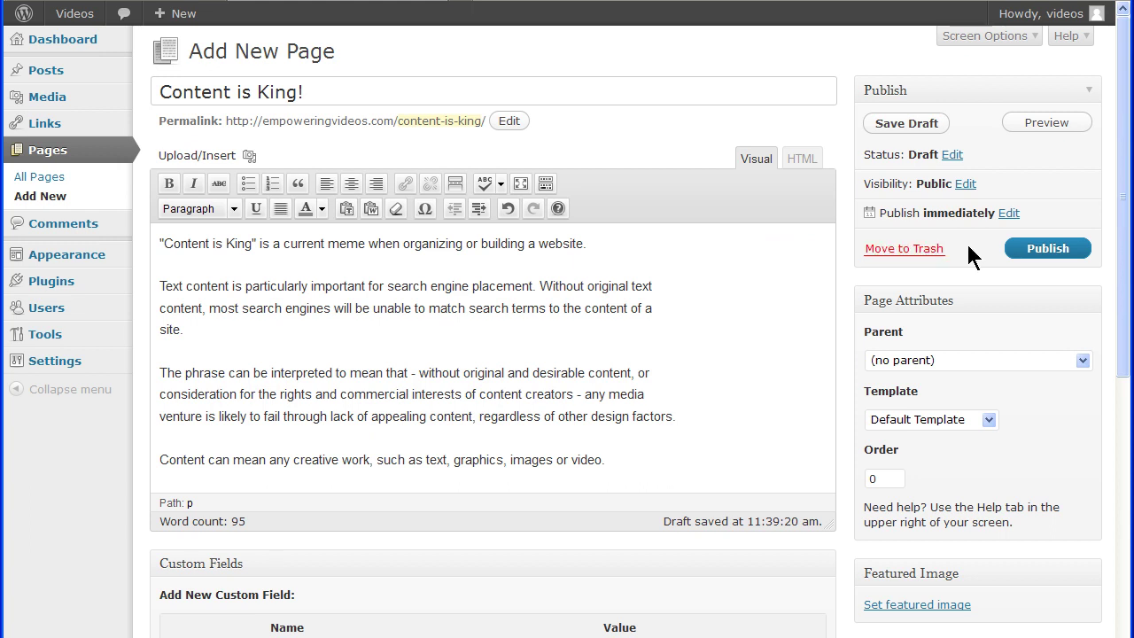
# Step: View the available parent pages in Page Attributes and close the list without choosing one
pyautogui.click(1038, 249)
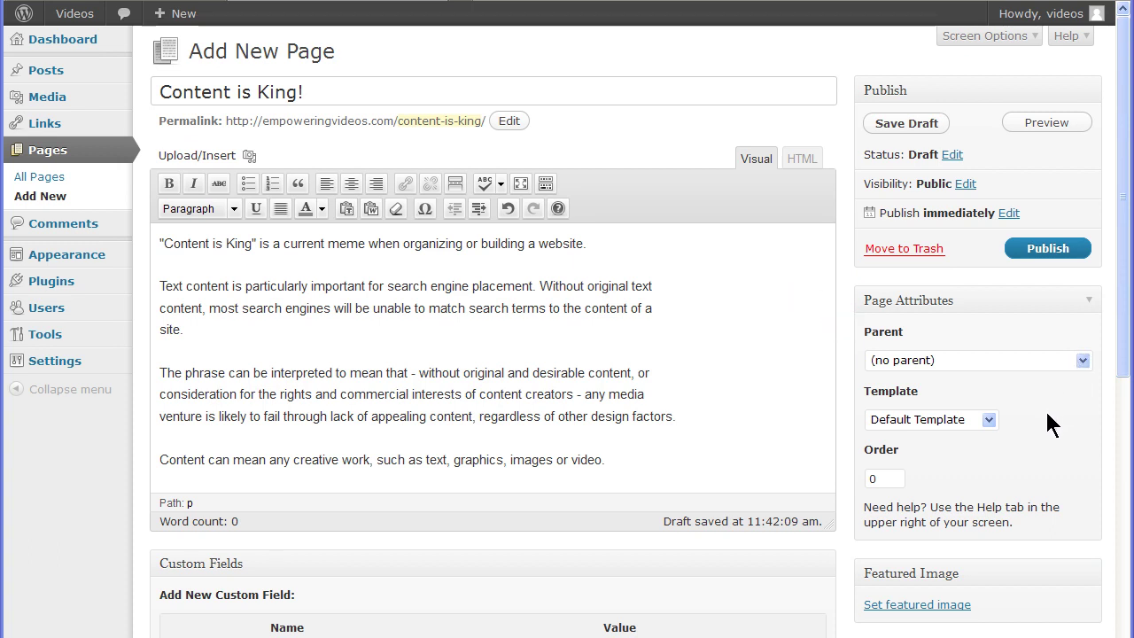
pyautogui.click(1083, 361)
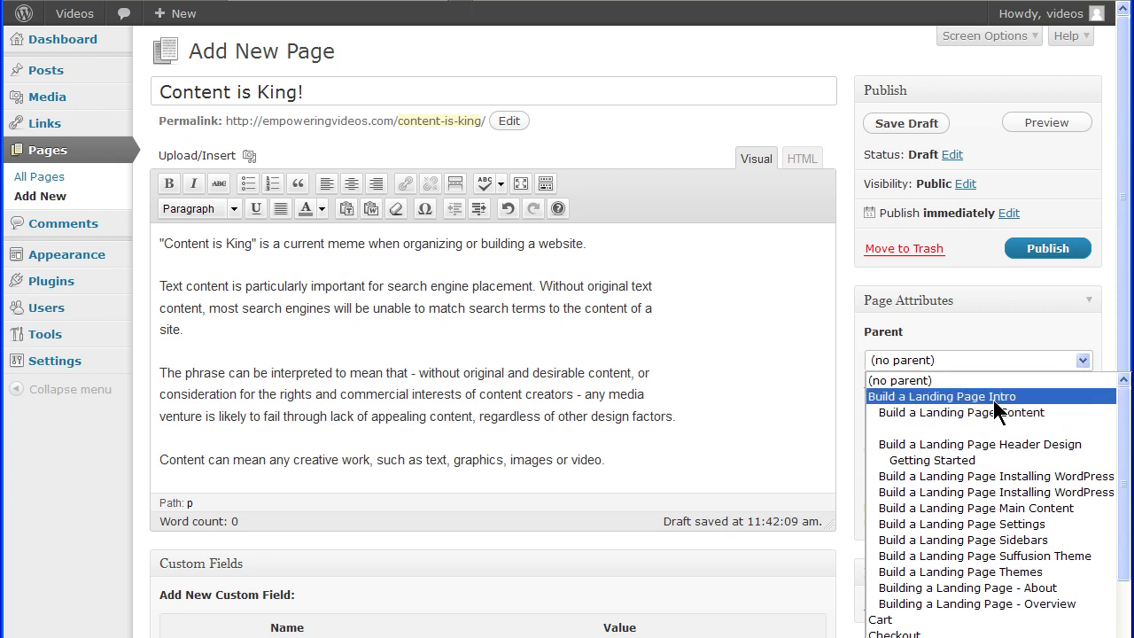
pyautogui.click(1082, 361)
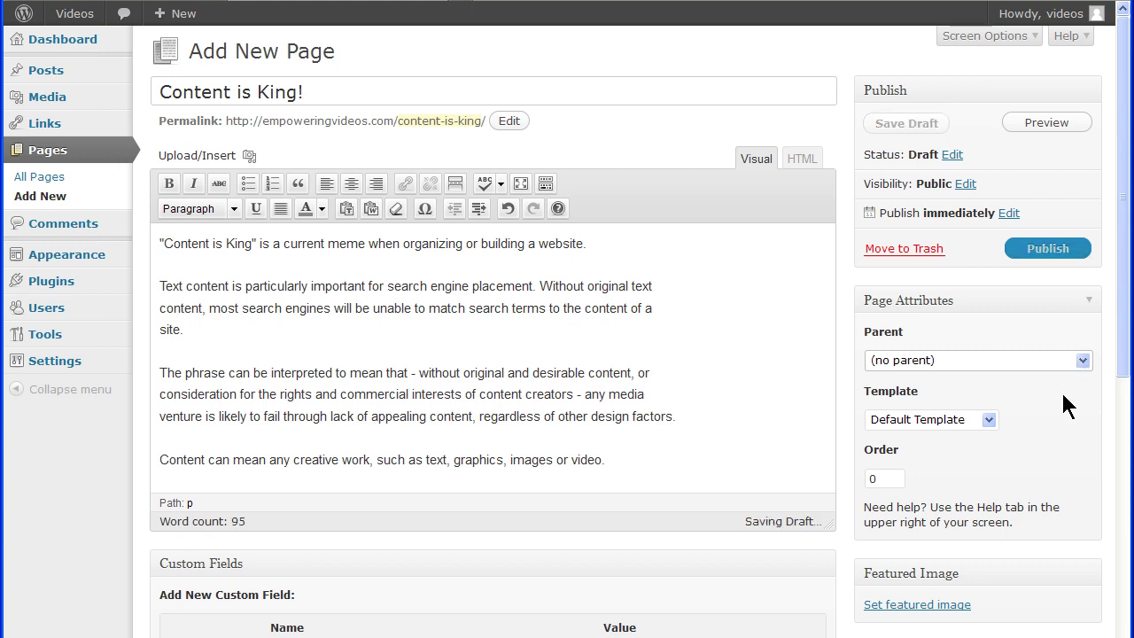
# Step: Try the Sidebar Template and Showcase Template for the page and switch back to Default Template
pyautogui.click(989, 420)
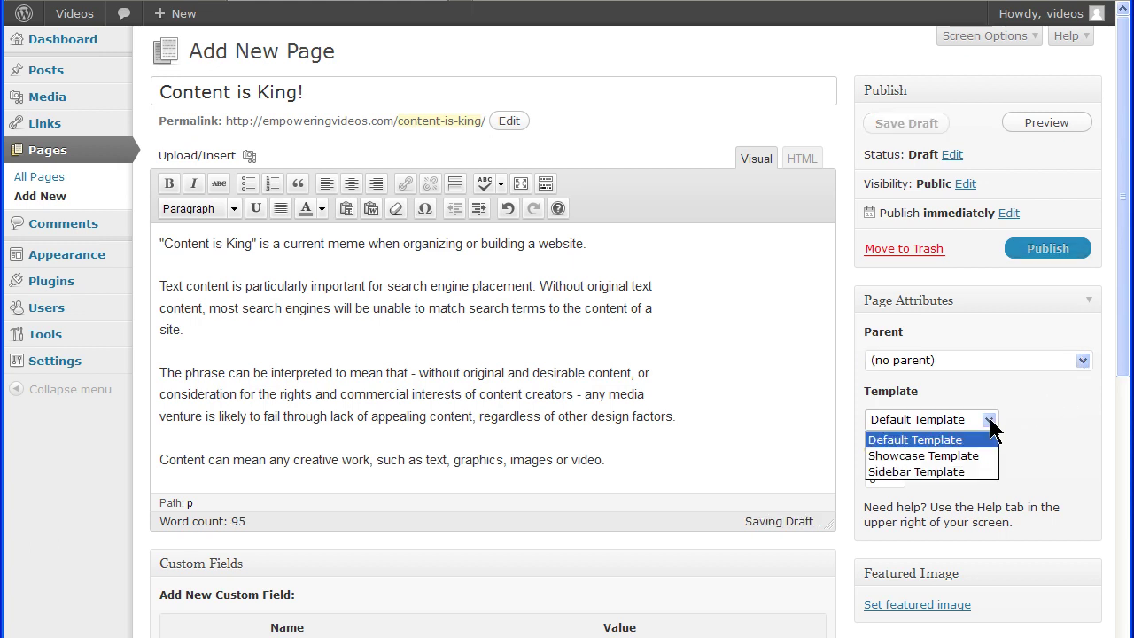
pyautogui.click(942, 471)
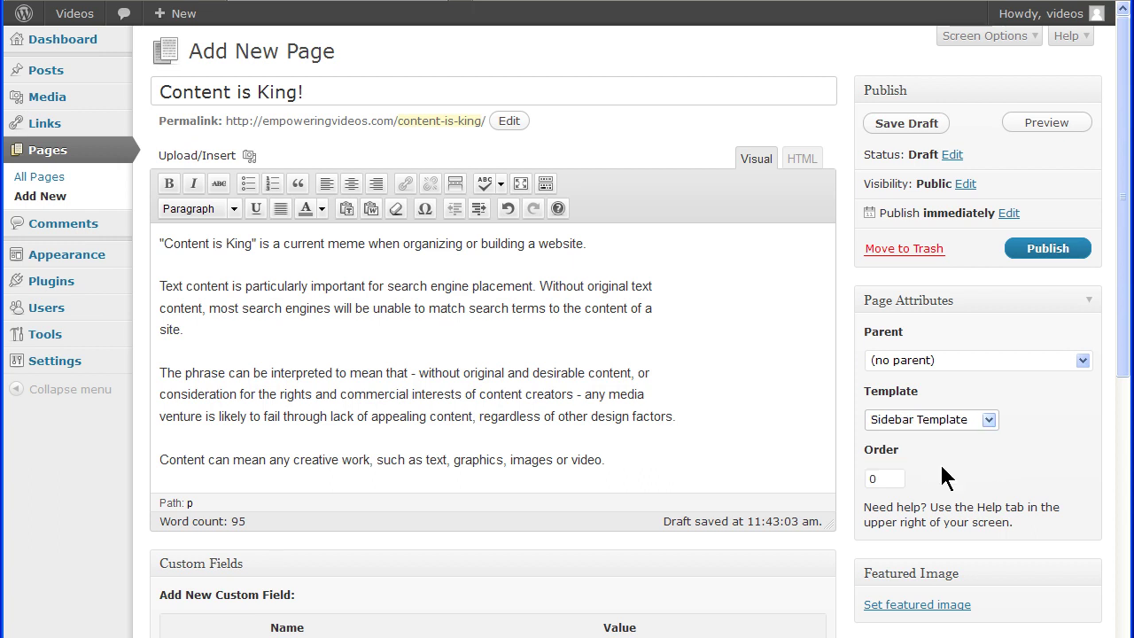
pyautogui.click(989, 419)
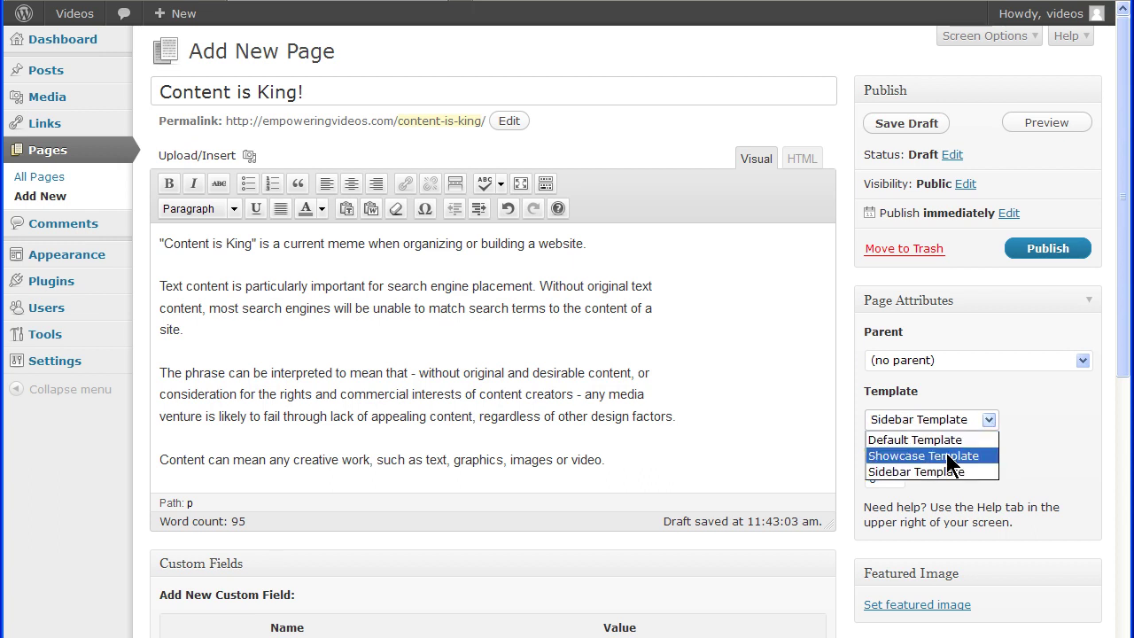
pyautogui.click(946, 455)
pyautogui.click(990, 420)
pyautogui.click(945, 441)
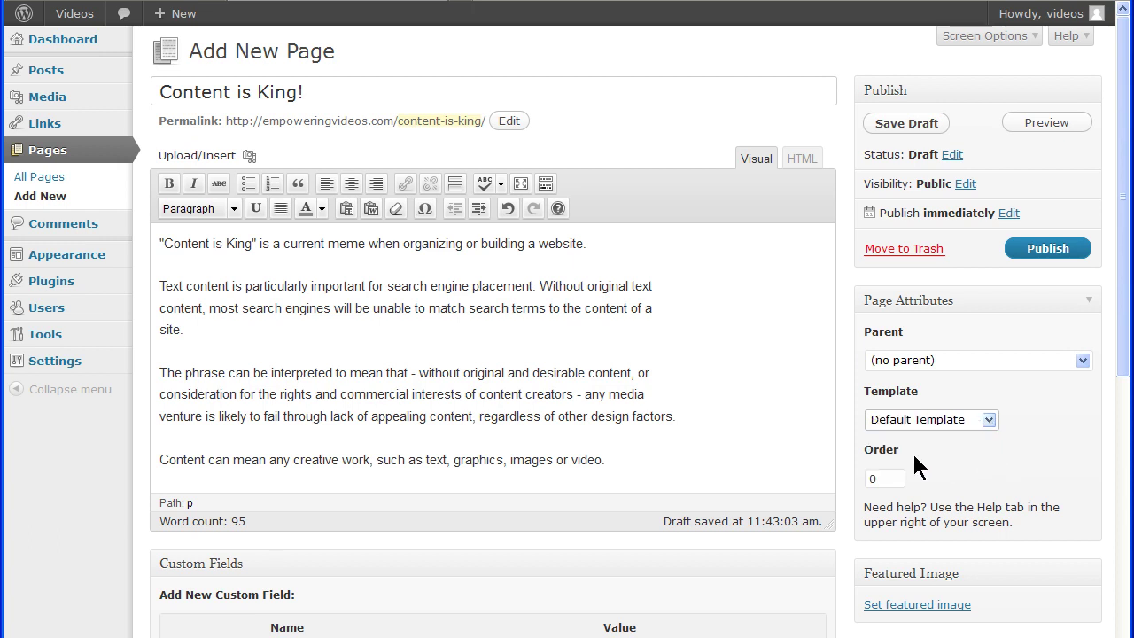
# Step: Set the page's order to 1001 in Page Attributes
pyautogui.click(880, 478)
pyautogui.doubleClick(880, 478)
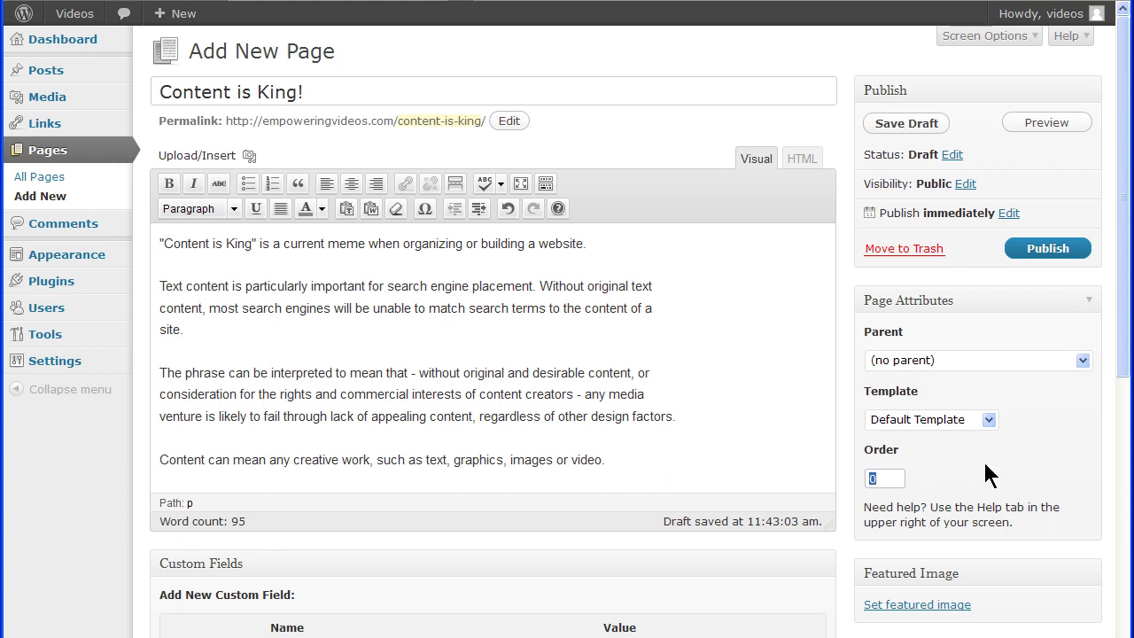
pyautogui.write('1001')
# Step: Try cropped-trough2.jpg from the Media Library as the page's featured image and remove it again
pyautogui.moveTo(1121, 278); pyautogui.dragTo(1122, 524)
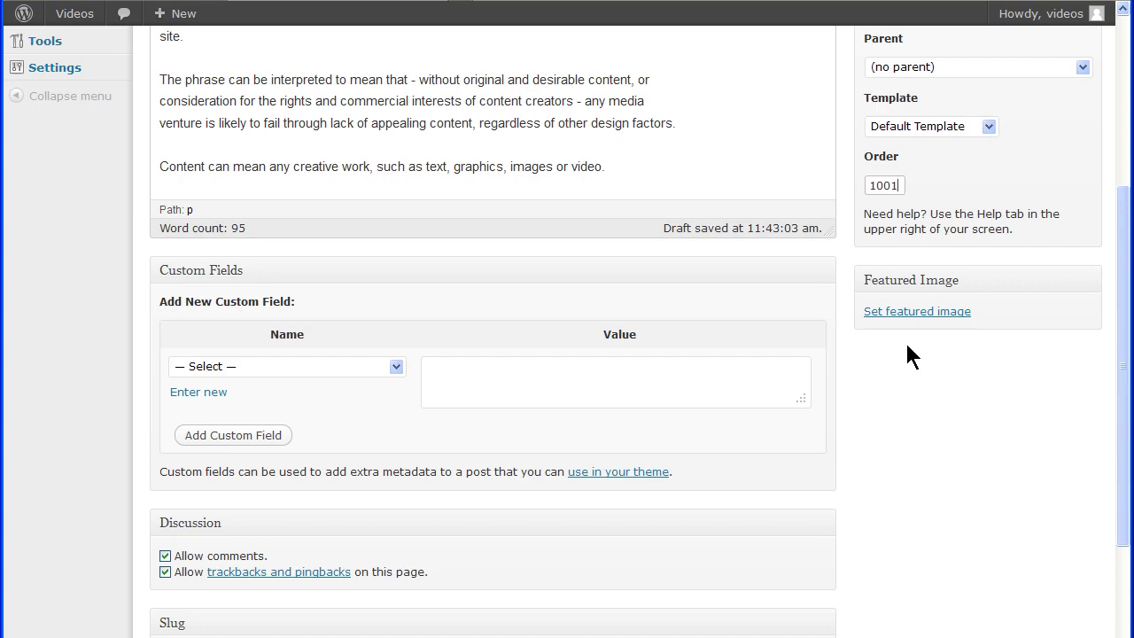
pyautogui.click(911, 312)
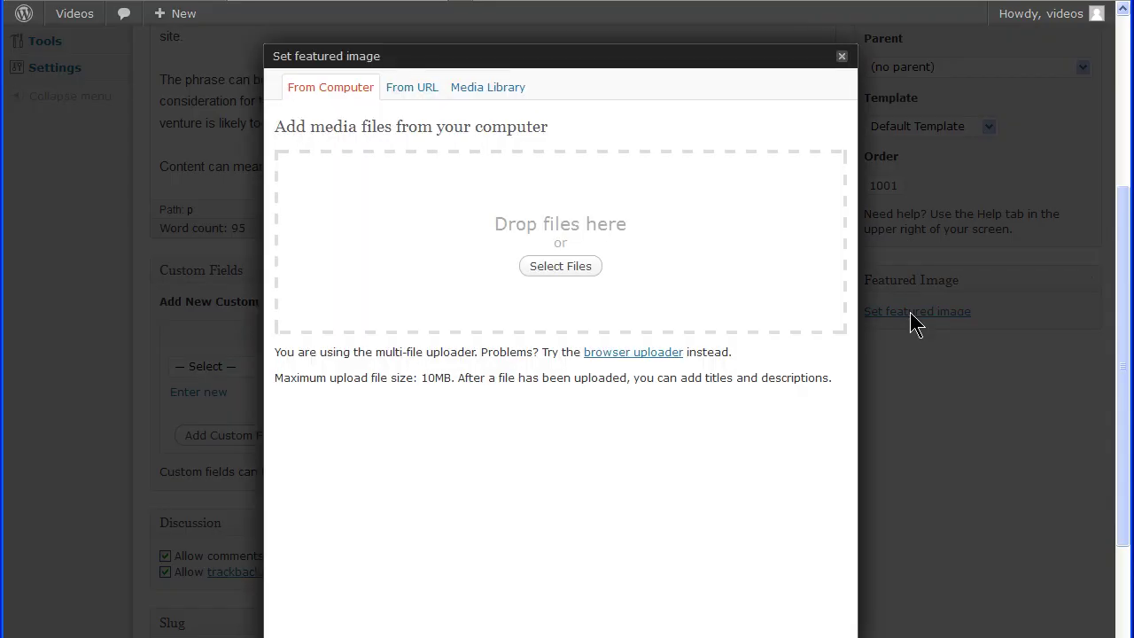
pyautogui.click(475, 94)
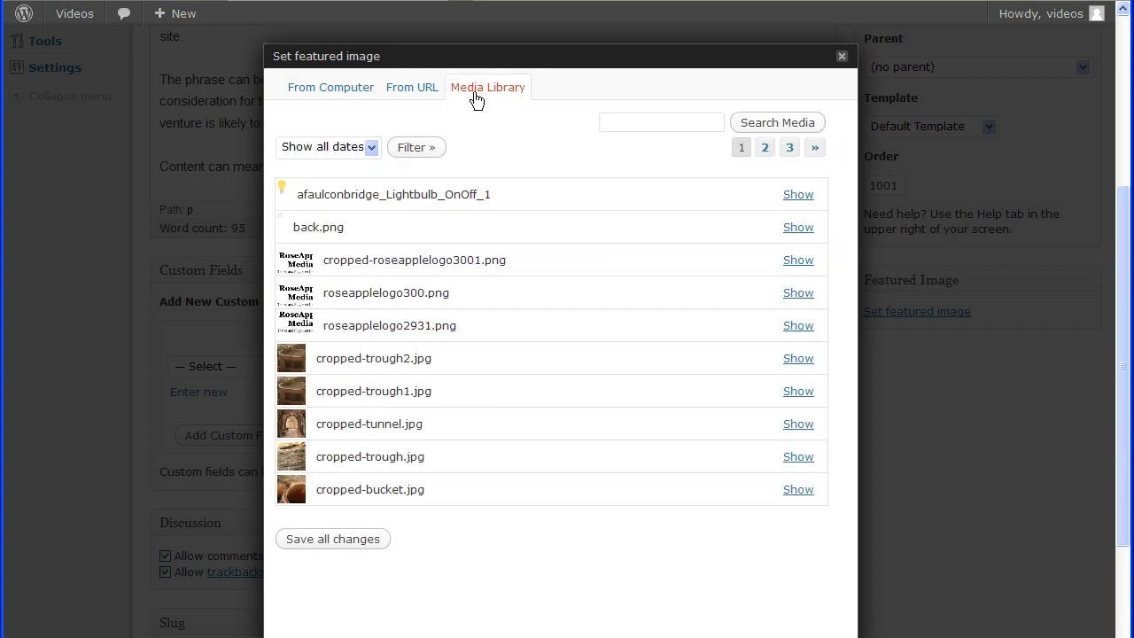
pyautogui.click(797, 359)
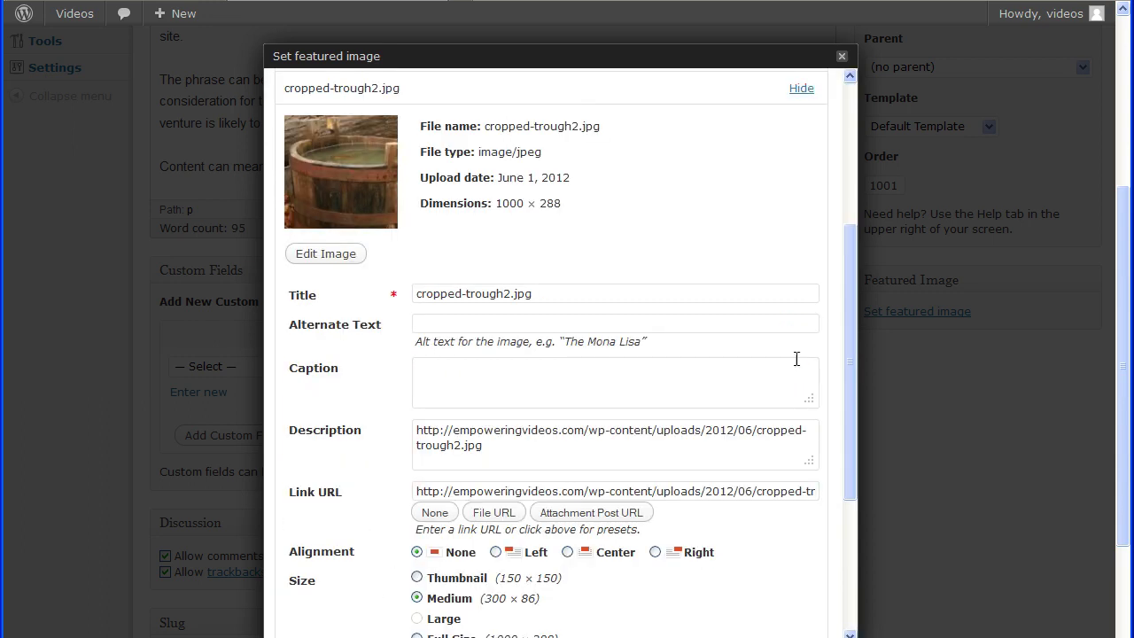
pyautogui.scroll(-1, 770, 364)
pyautogui.scroll(-3, 770, 364)
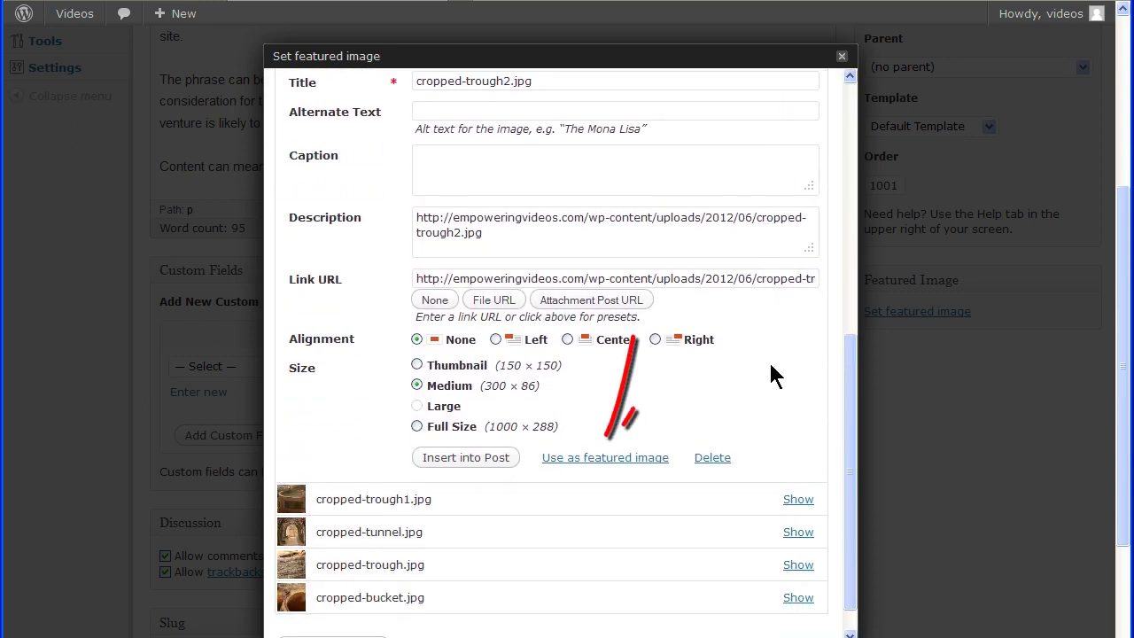
pyautogui.click(616, 460)
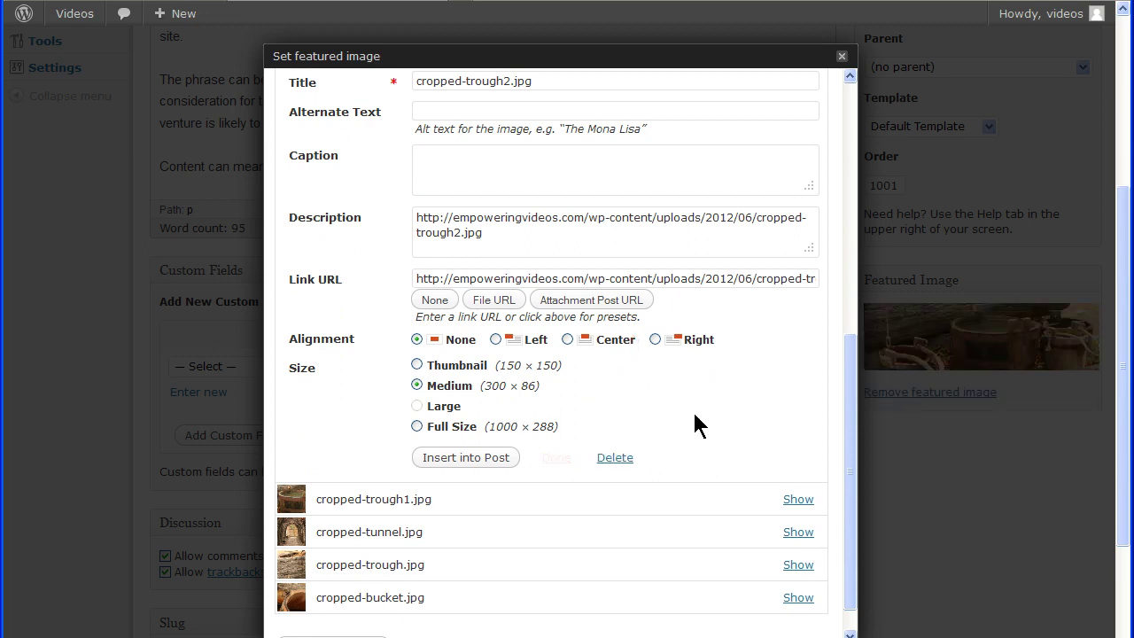
pyautogui.click(841, 57)
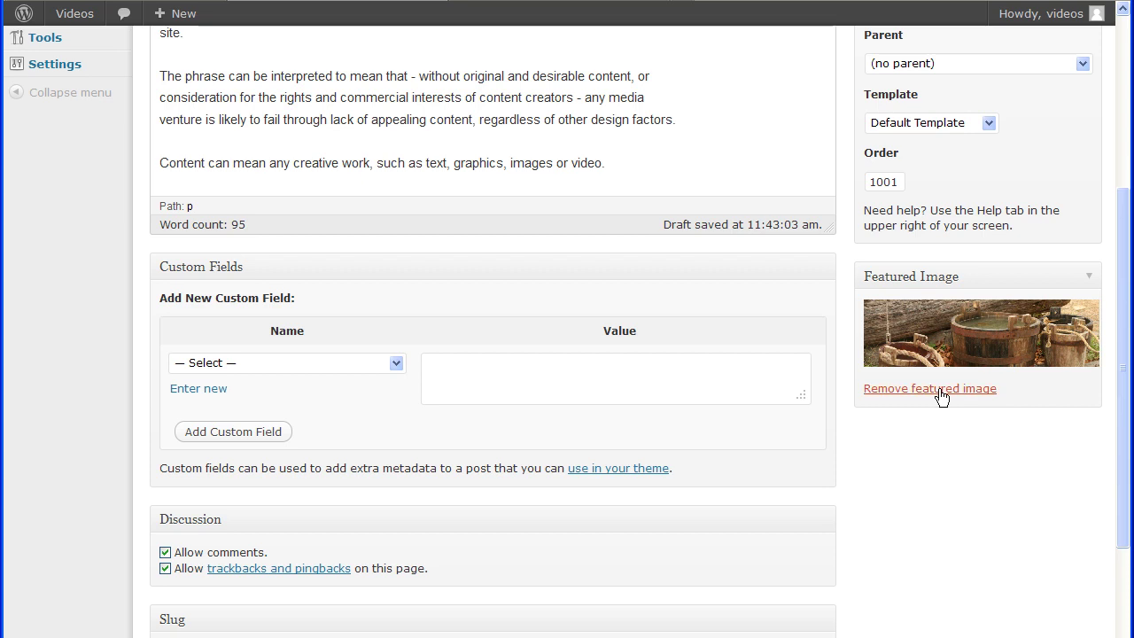
pyautogui.click(941, 390)
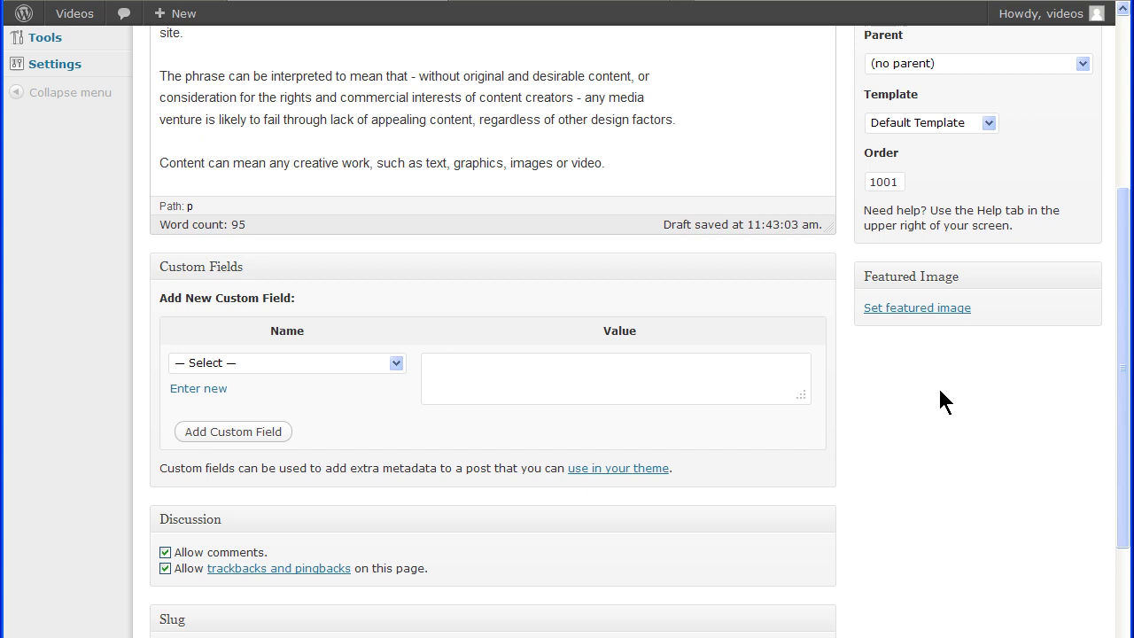
# Step: Set the page's slug to content-king
pyautogui.moveTo(1123, 375); pyautogui.dragTo(1113, 497)
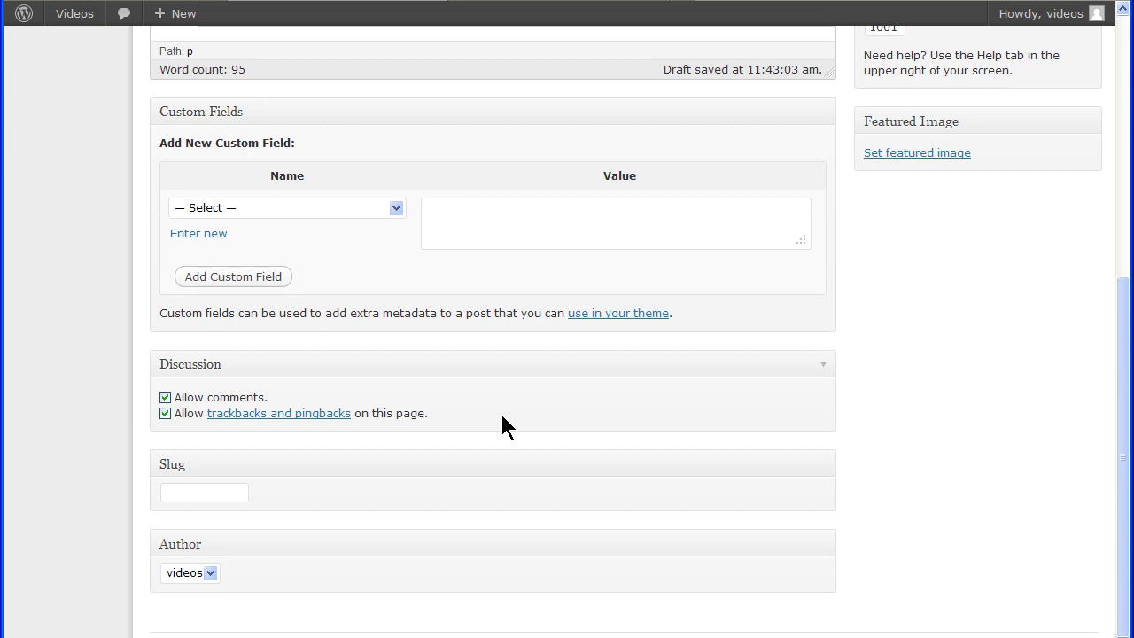
pyautogui.click(164, 399)
pyautogui.click(164, 414)
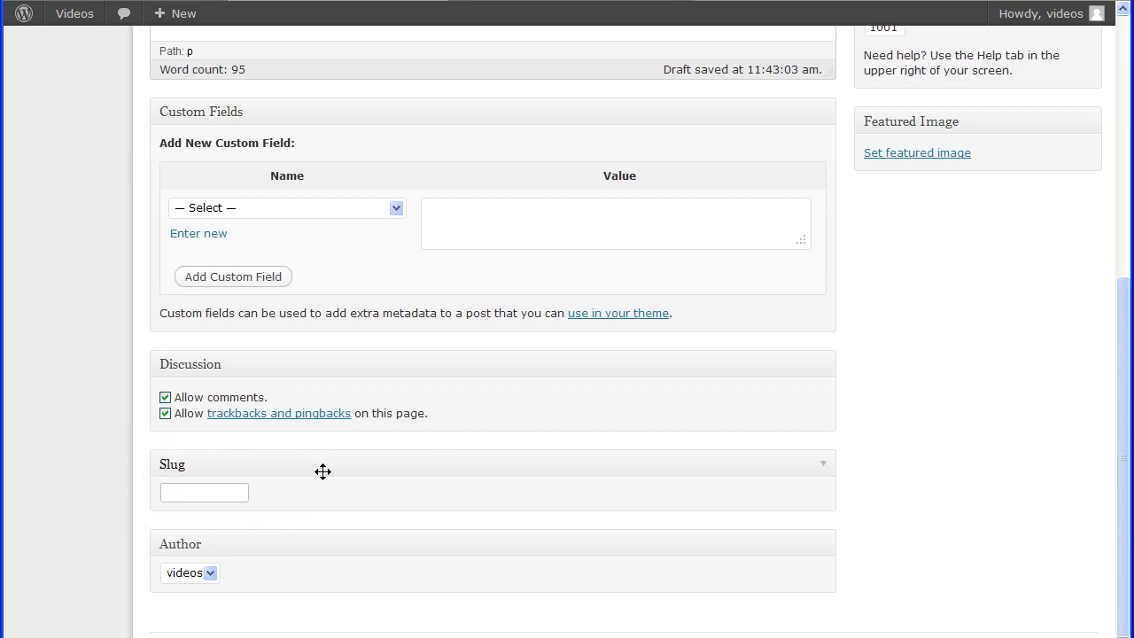
pyautogui.write('content')
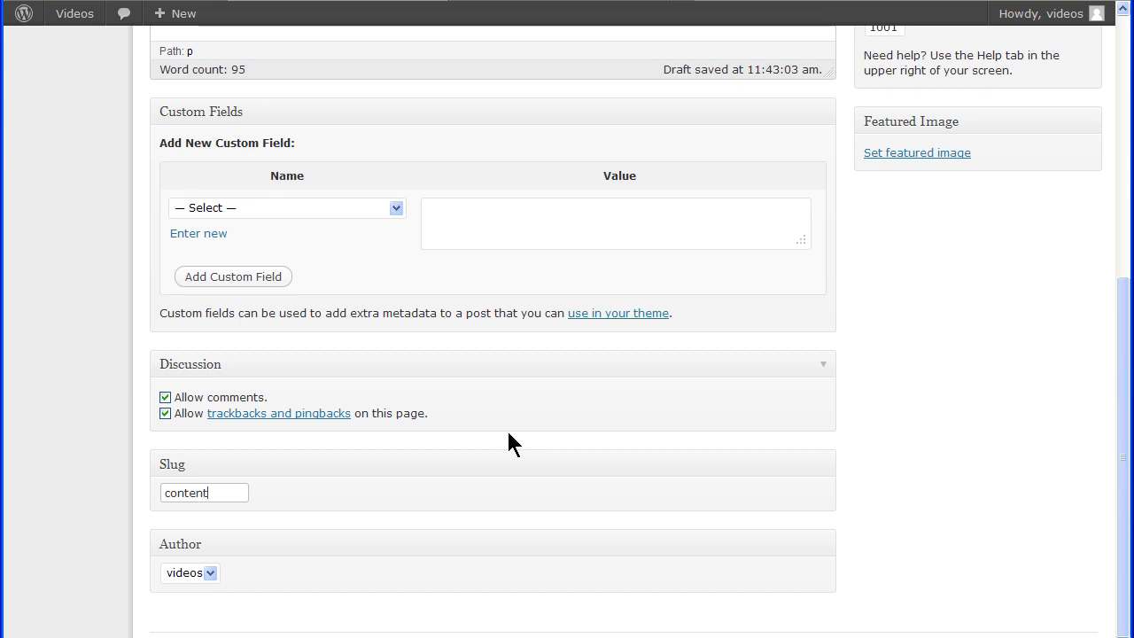
pyautogui.write('-king')
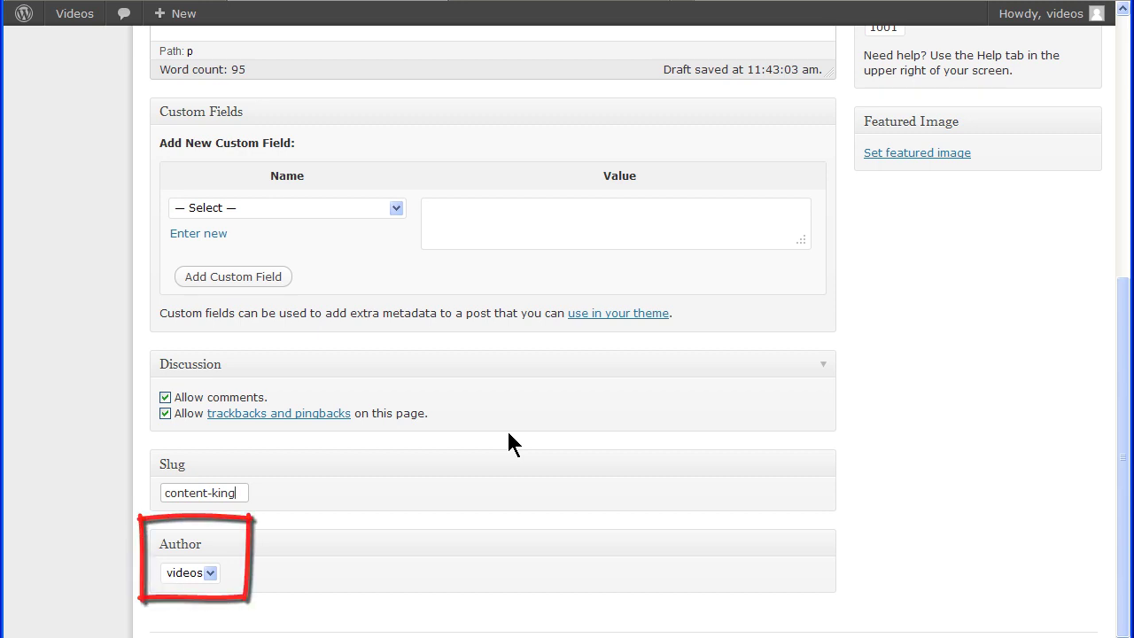
# Step: View the available authors for the page, close the list unchanged and return to the page title and publishing options
pyautogui.click(210, 572)
pyautogui.click(209, 572)
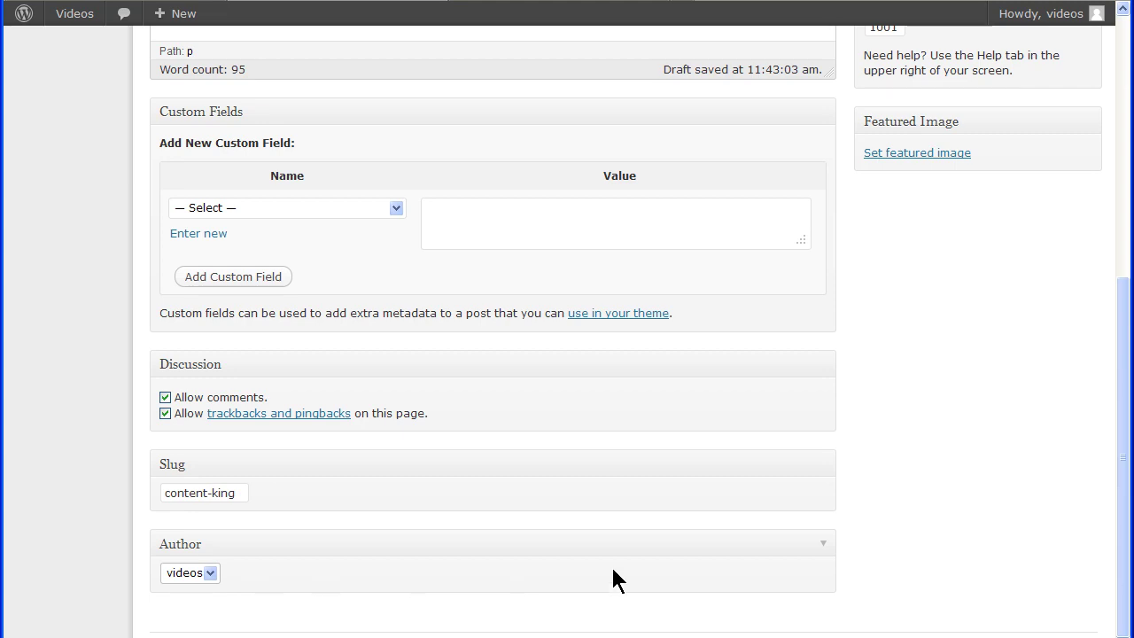
pyautogui.moveTo(1122, 514); pyautogui.dragTo(1112, 212)
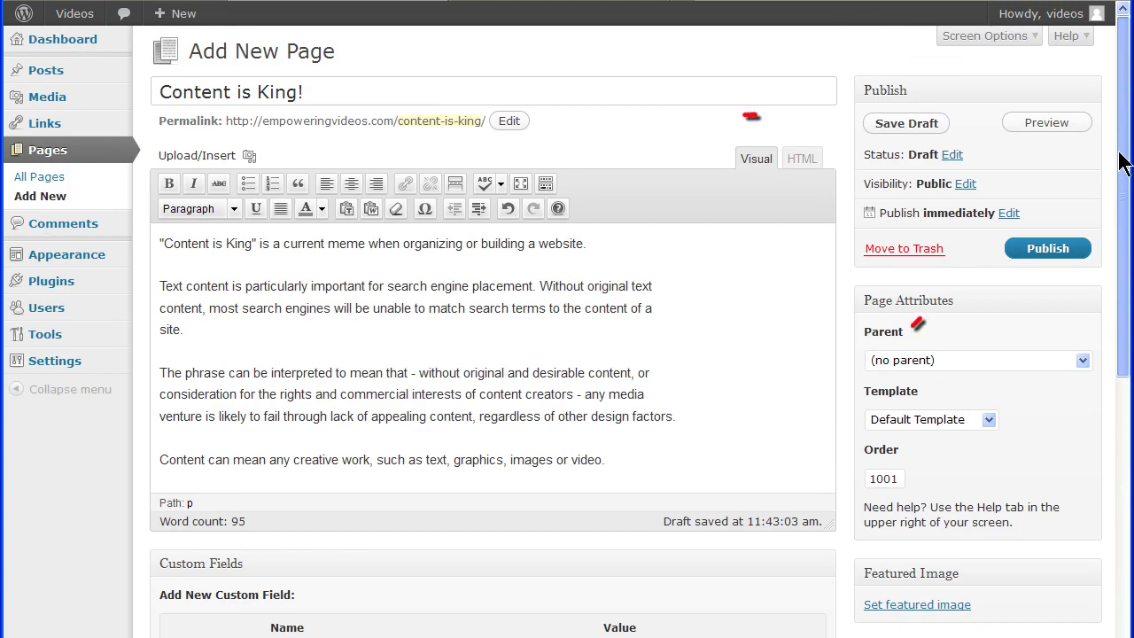